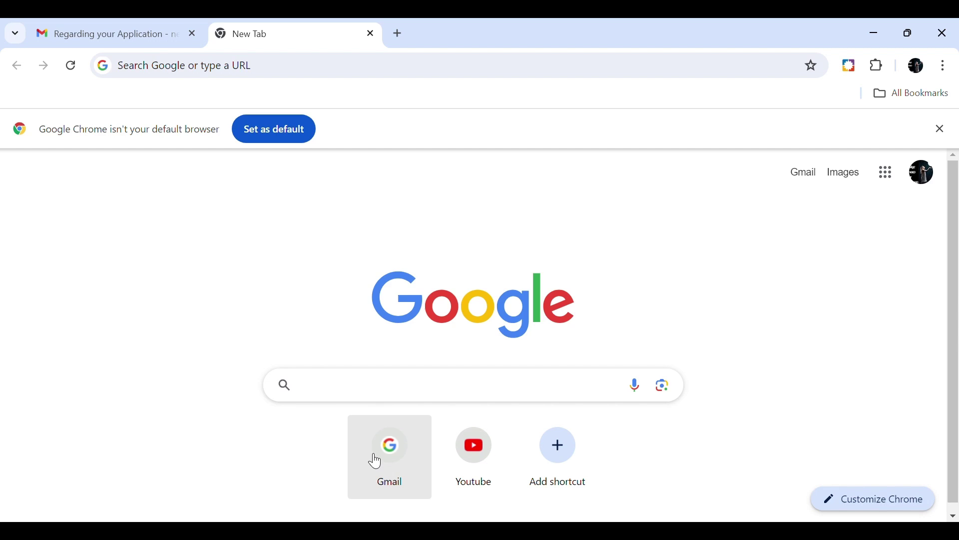
Step: Search Google for 'equivalency certificate moe' using the suggestion for 'equivalancy'
{"action": "left_click", "coordinate": [440, 382]}
{"action": "type", "text": "e"}
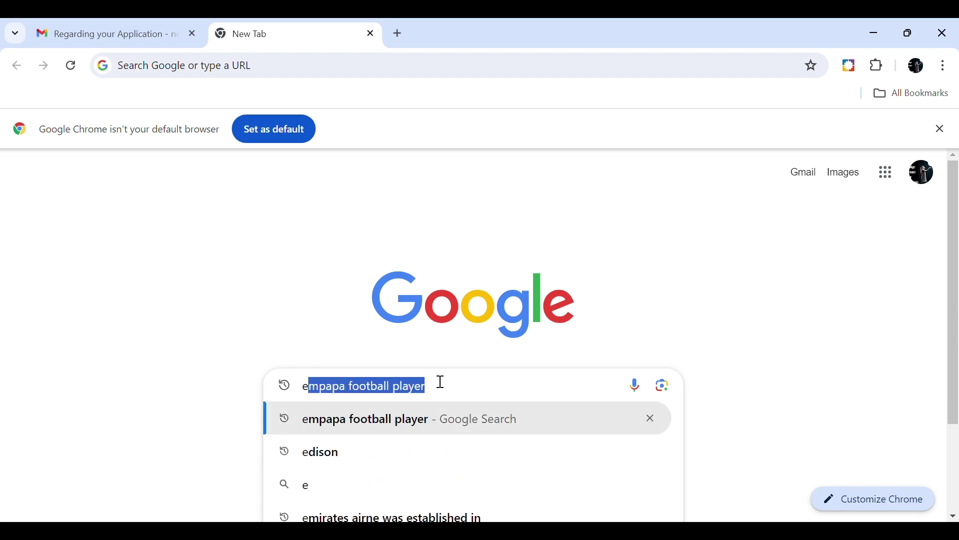
{"action": "type", "text": "quiva"}
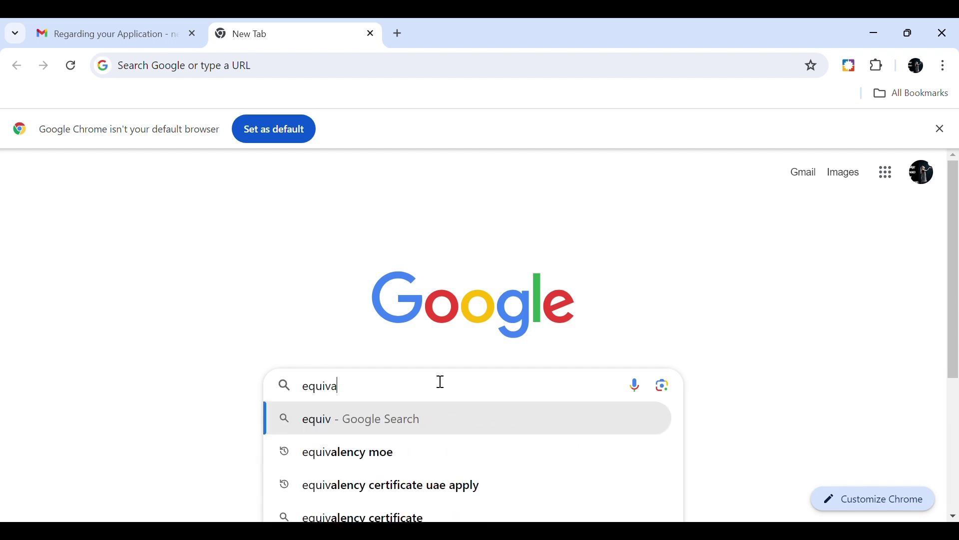
{"action": "type", "text": "lancy"}
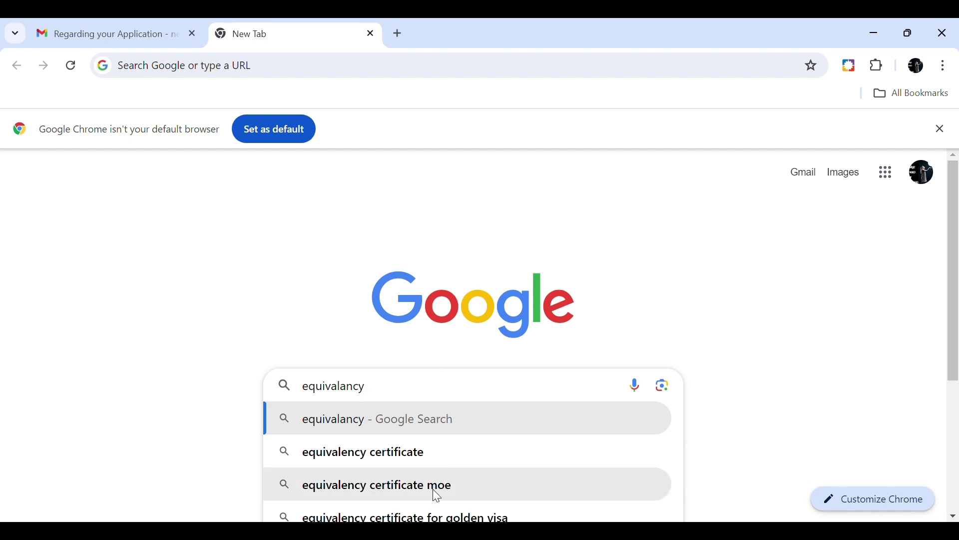
{"action": "left_click", "coordinate": [433, 489]}
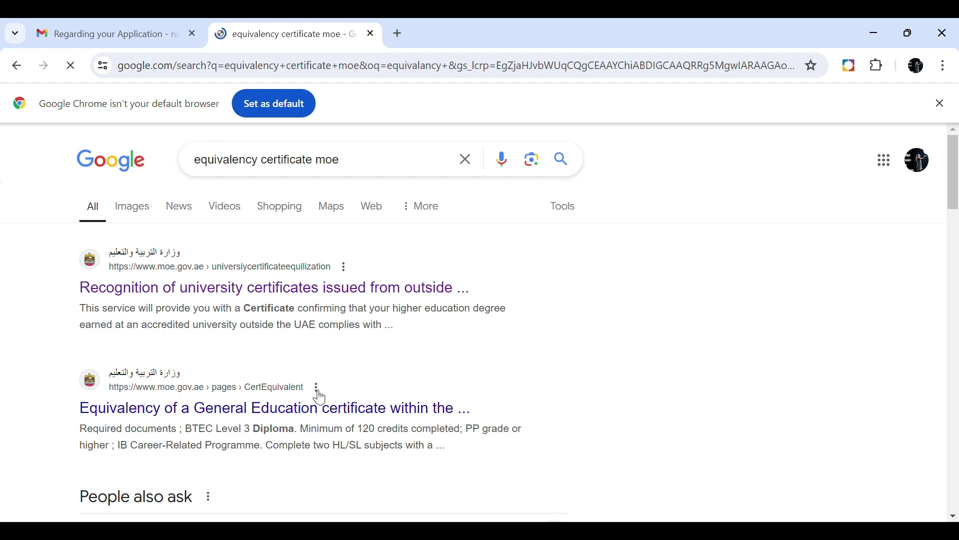
Step: Open the moe.gov.ae certificate recognition result and scroll to the Stage 1 Degree Verification steps
{"action": "left_click", "coordinate": [383, 300]}
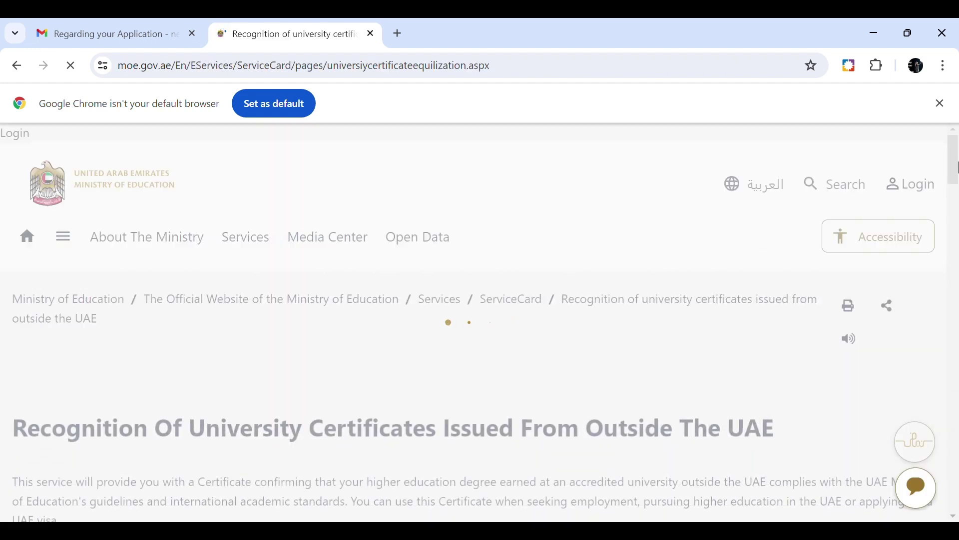
{"action": "key", "text": "ctrl+a"}
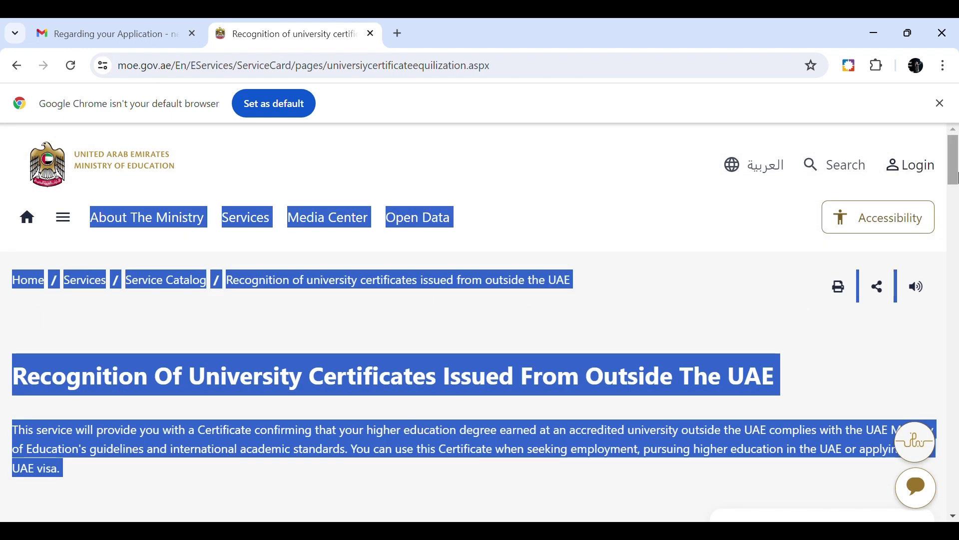
{"action": "left_click", "coordinate": [707, 263]}
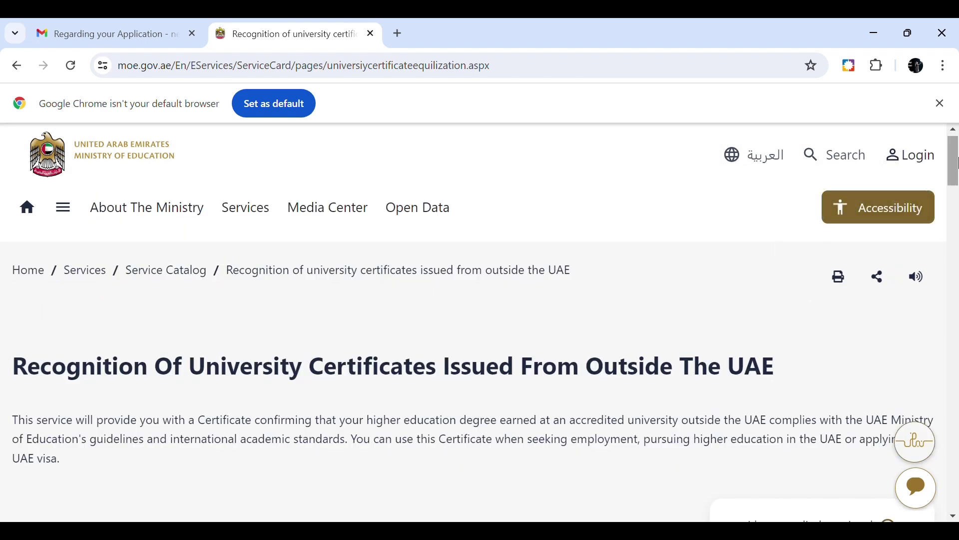
{"action": "left_click_drag", "start_coordinate": [957, 163], "coordinate": [956, 247]}
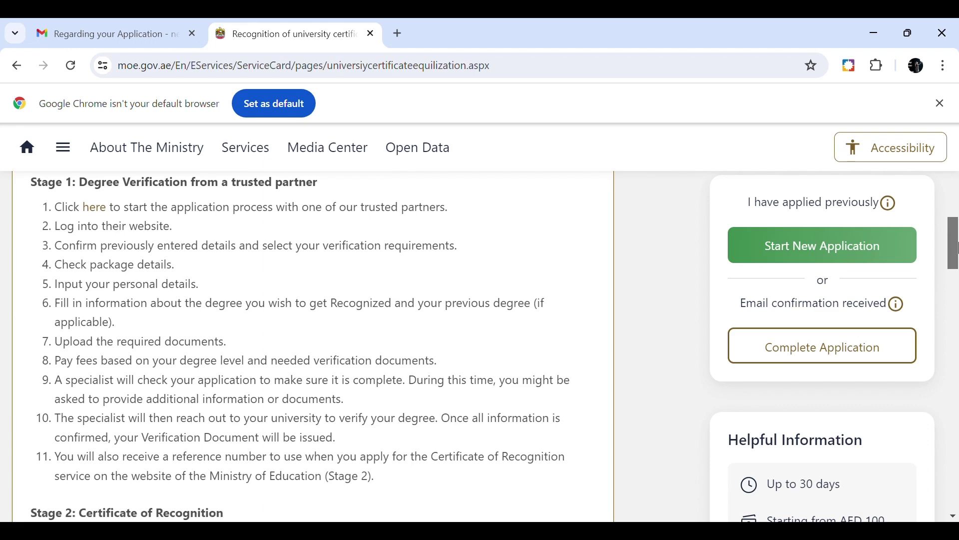
Step: Follow the Stage 1 'here' link and choose the QuadraBay partner card
{"action": "left_click", "coordinate": [103, 212]}
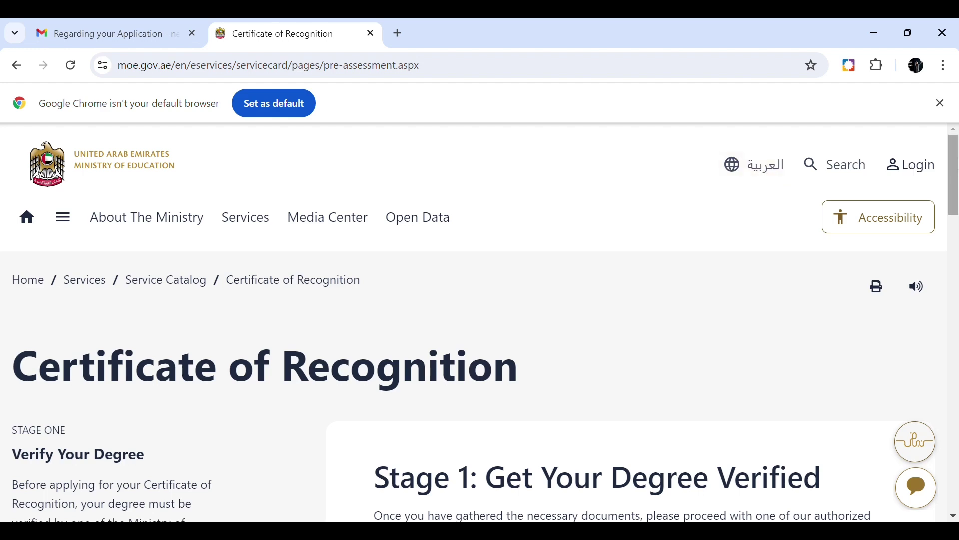
{"action": "left_click_drag", "start_coordinate": [958, 162], "coordinate": [957, 207]}
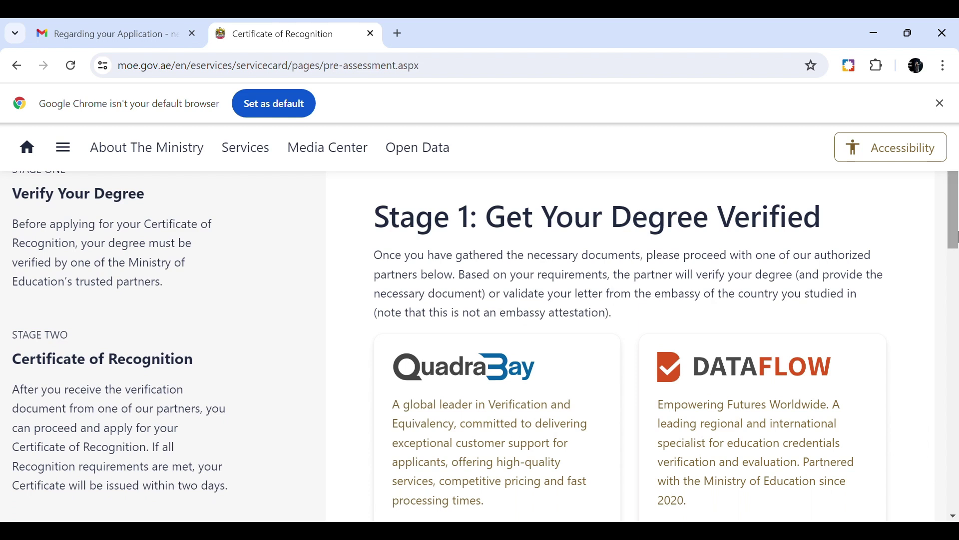
{"action": "scroll", "coordinate": [958, 233], "scroll_direction": "down", "scroll_amount": 2}
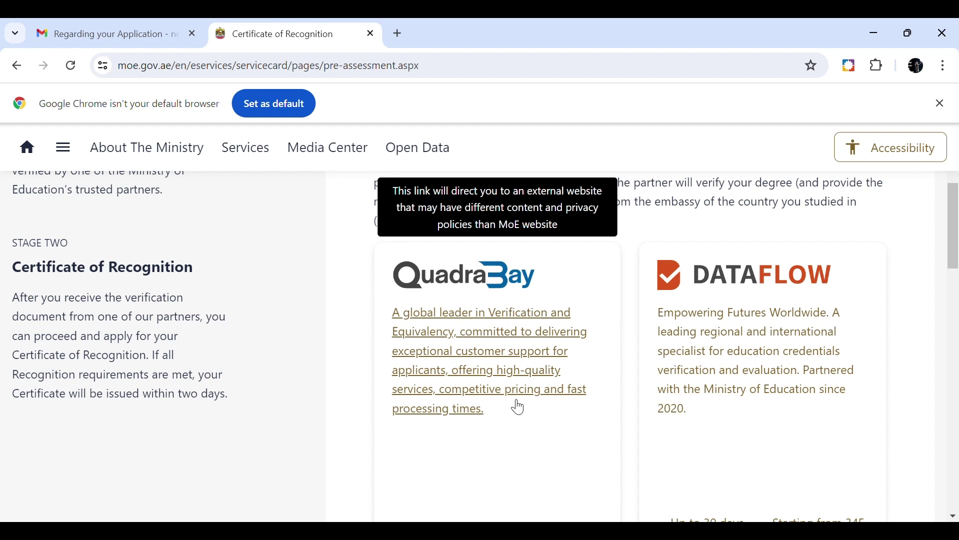
{"action": "left_click", "coordinate": [503, 349]}
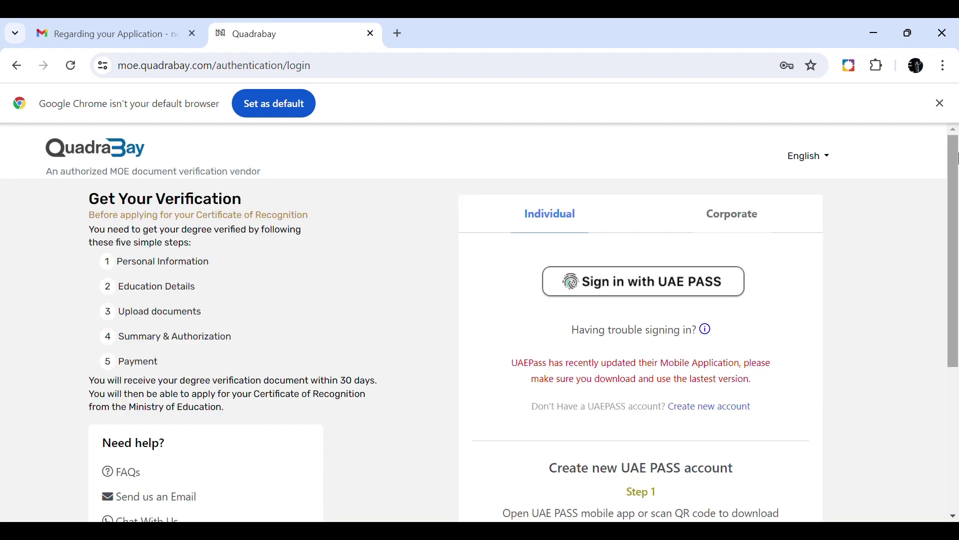
Step: Scroll through QuadraBay's login page to review the UAE PASS sign-in, 30-day timeline and AED 345 cost
{"action": "left_click_drag", "start_coordinate": [957, 159], "coordinate": [957, 185]}
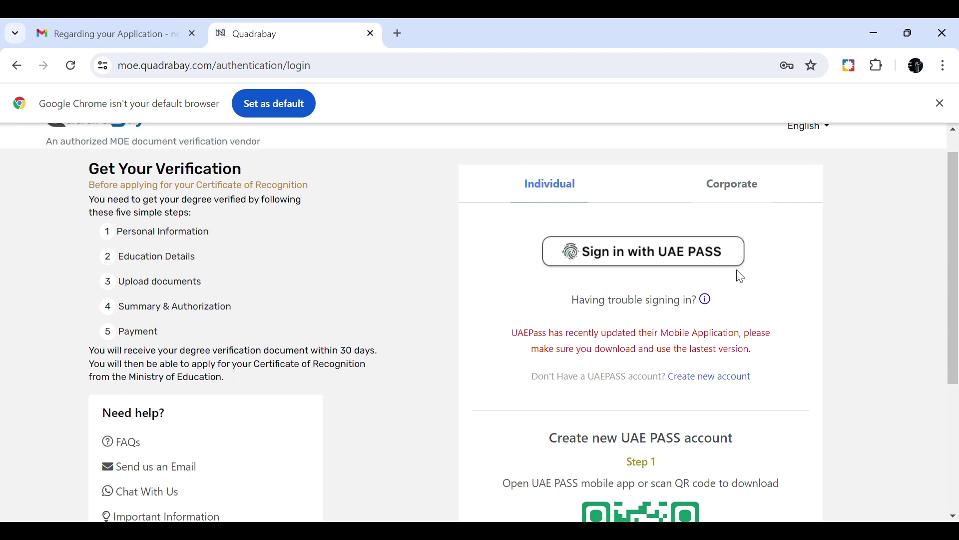
{"action": "scroll", "coordinate": [958, 224], "scroll_direction": "down", "scroll_amount": 1}
{"action": "mouse_move", "coordinate": [958, 225]}
{"action": "left_mouse_down"}
{"action": "mouse_move", "coordinate": [958, 311]}
{"action": "mouse_move", "coordinate": [958, 217]}
{"action": "left_mouse_up"}
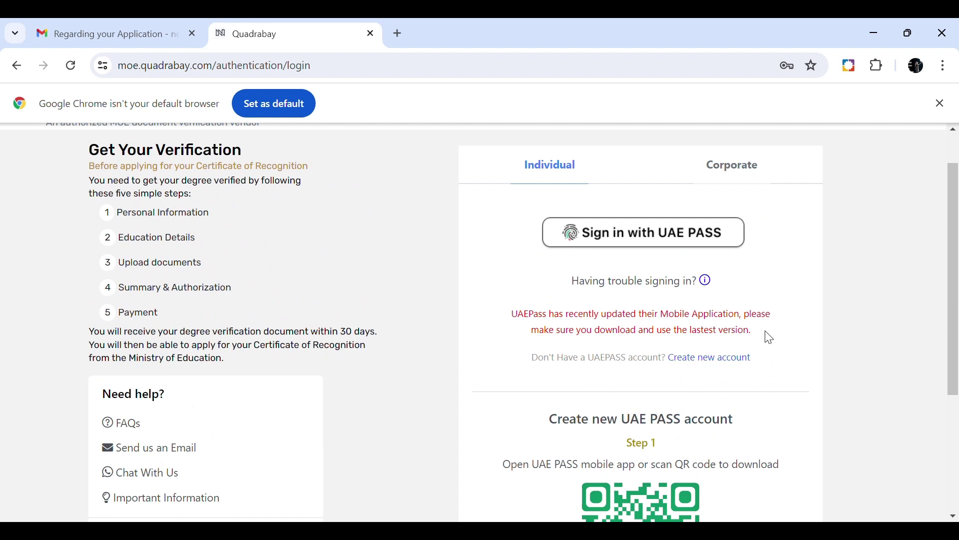
{"action": "left_click_drag", "start_coordinate": [956, 247], "coordinate": [957, 345]}
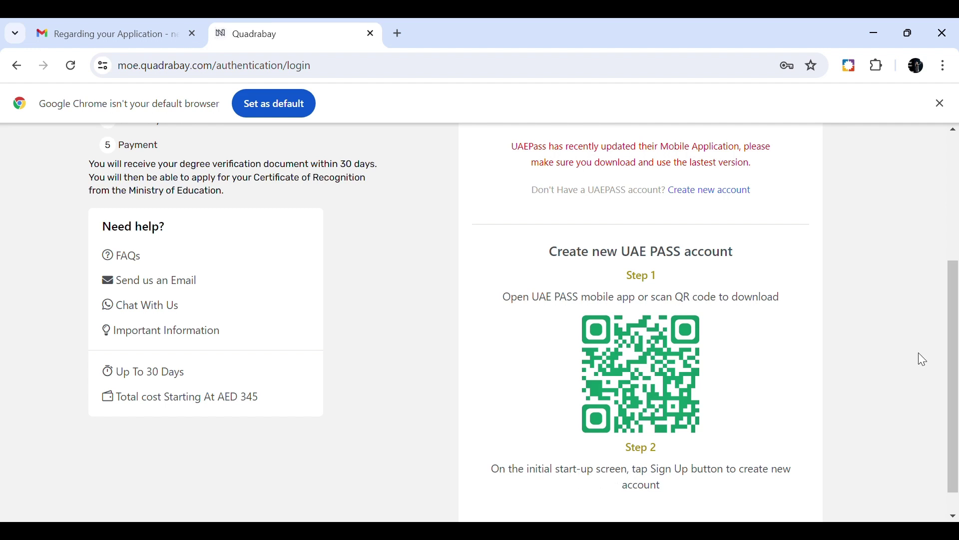
{"action": "scroll", "coordinate": [957, 357], "scroll_direction": "down", "scroll_amount": 1}
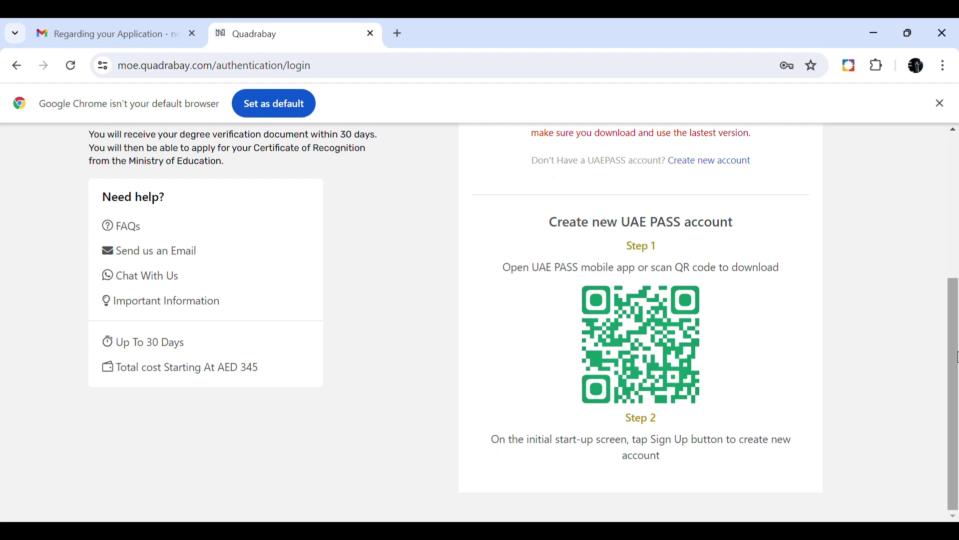
{"action": "left_click_drag", "start_coordinate": [957, 357], "coordinate": [956, 243]}
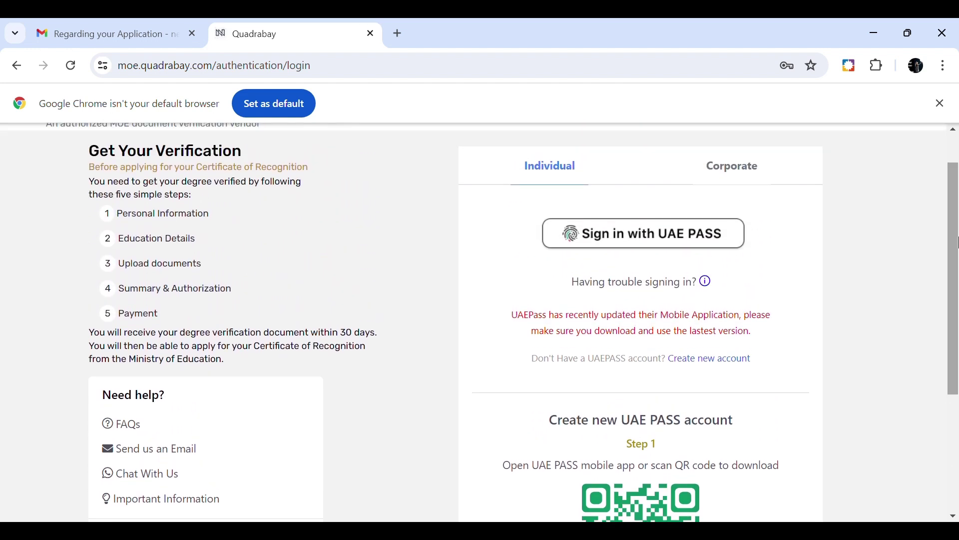
Step: Sign in to QuadraBay with UAE PASS and approve the login request to reach the dashboard
{"action": "left_click", "coordinate": [681, 242]}
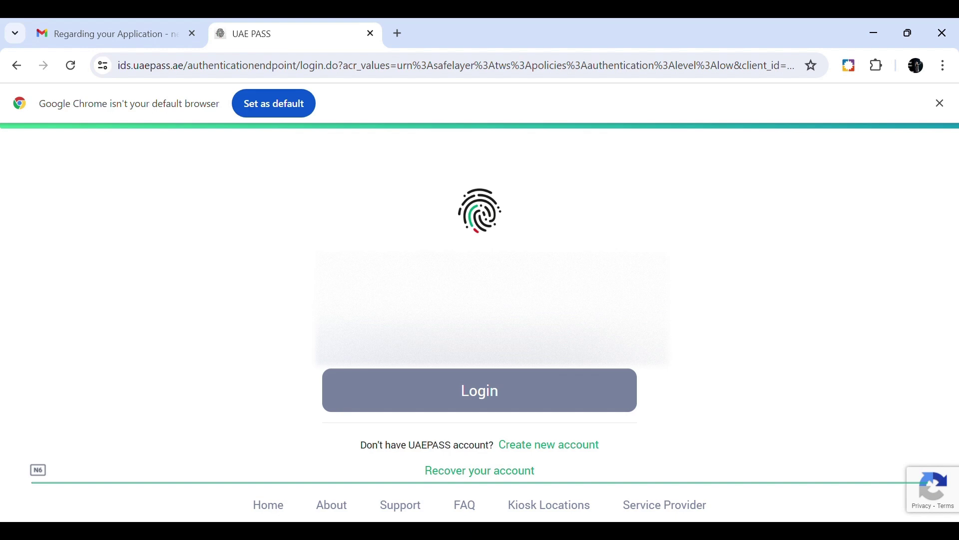
{"action": "left_click", "coordinate": [441, 389]}
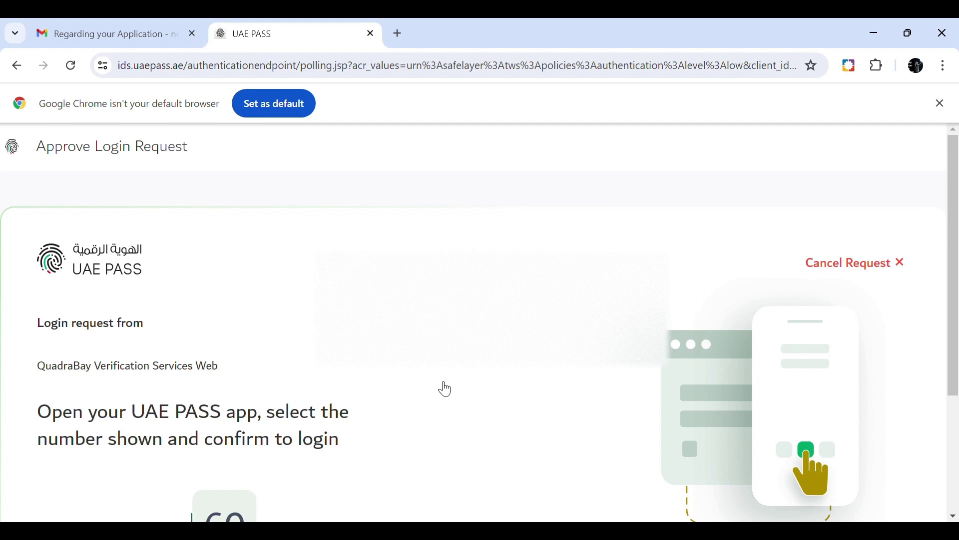
{"action": "scroll", "coordinate": [443, 388], "scroll_direction": "down", "scroll_amount": 4}
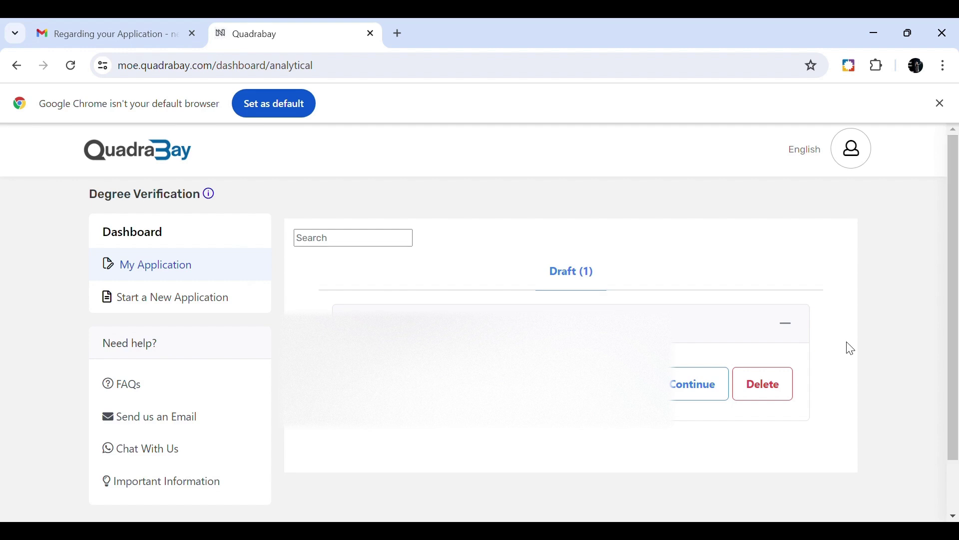
Step: Delete and confirm removal of the existing draft, then start a new application
{"action": "left_click", "coordinate": [781, 382]}
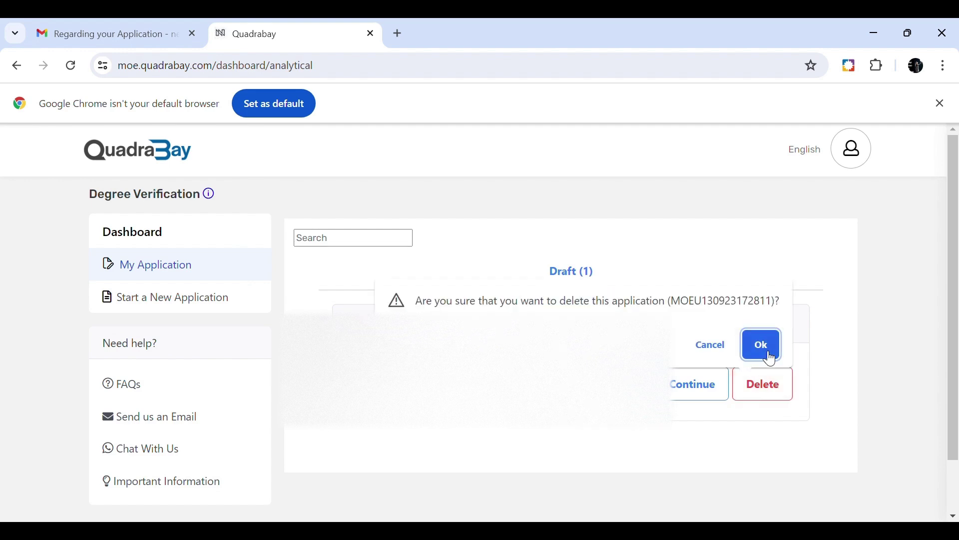
{"action": "left_click", "coordinate": [771, 359]}
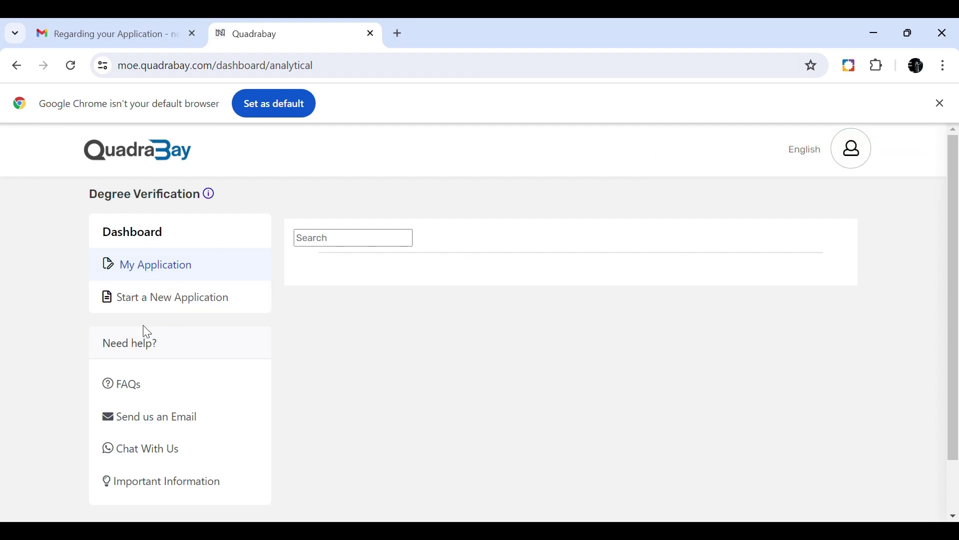
{"action": "left_click", "coordinate": [196, 297]}
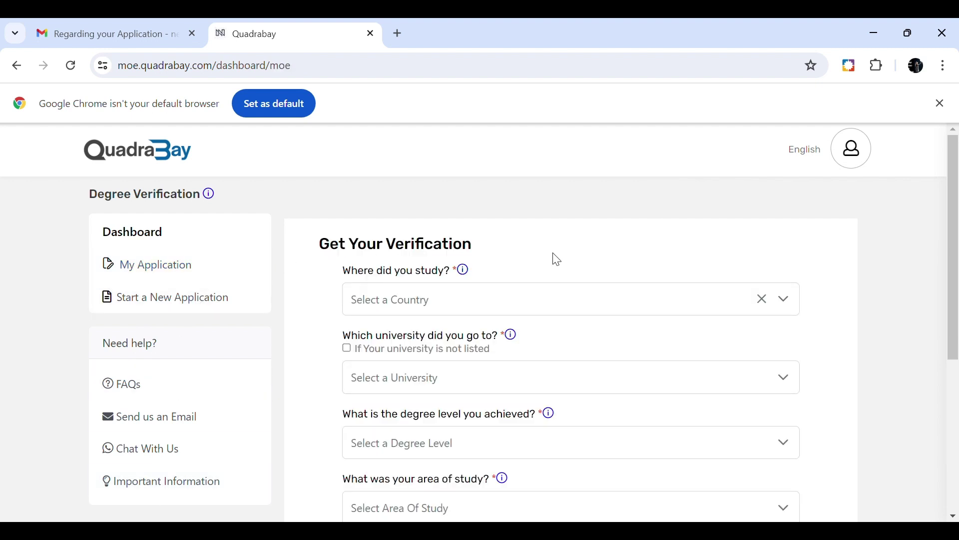
Step: Set the country of study to Republic of India
{"action": "scroll", "coordinate": [958, 244], "scroll_direction": "down", "scroll_amount": 1}
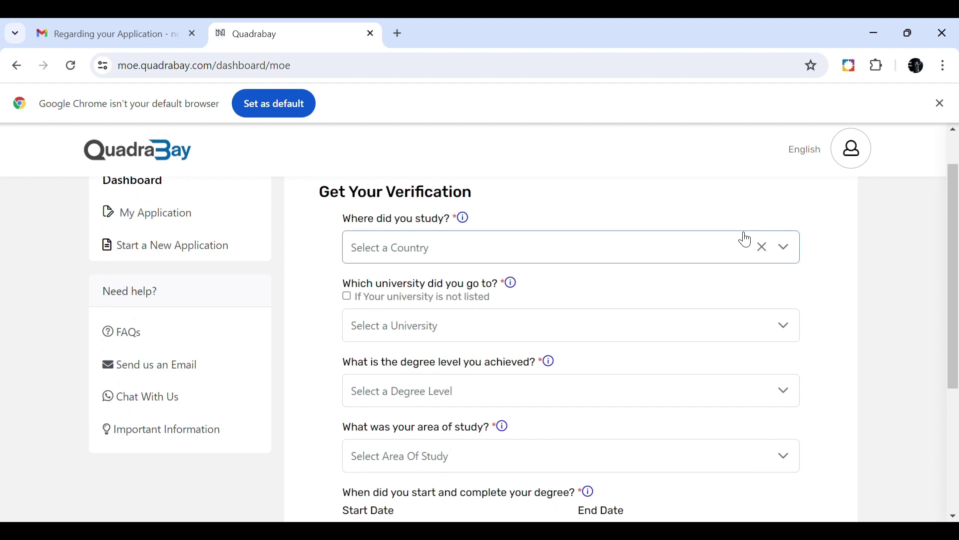
{"action": "left_click", "coordinate": [797, 252]}
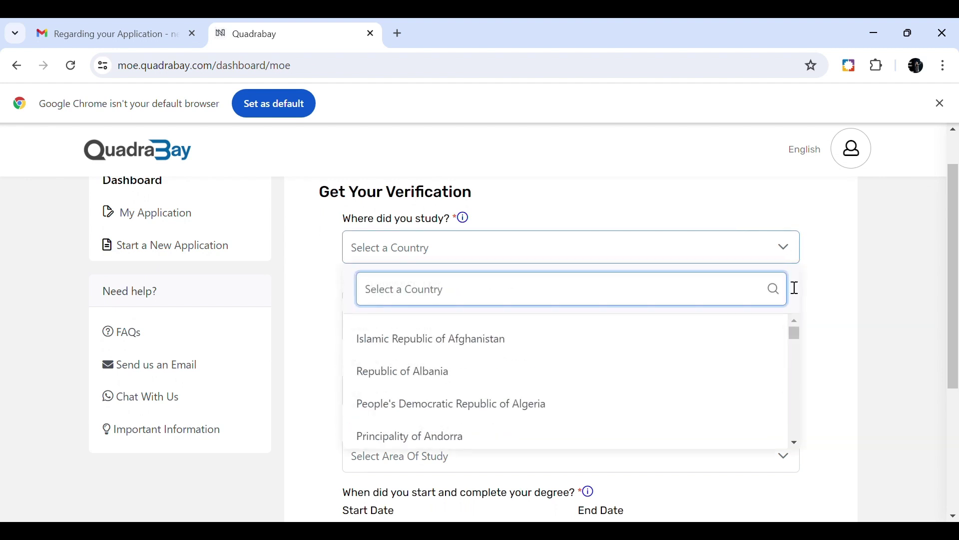
{"action": "left_click_drag", "start_coordinate": [791, 332], "coordinate": [801, 377]}
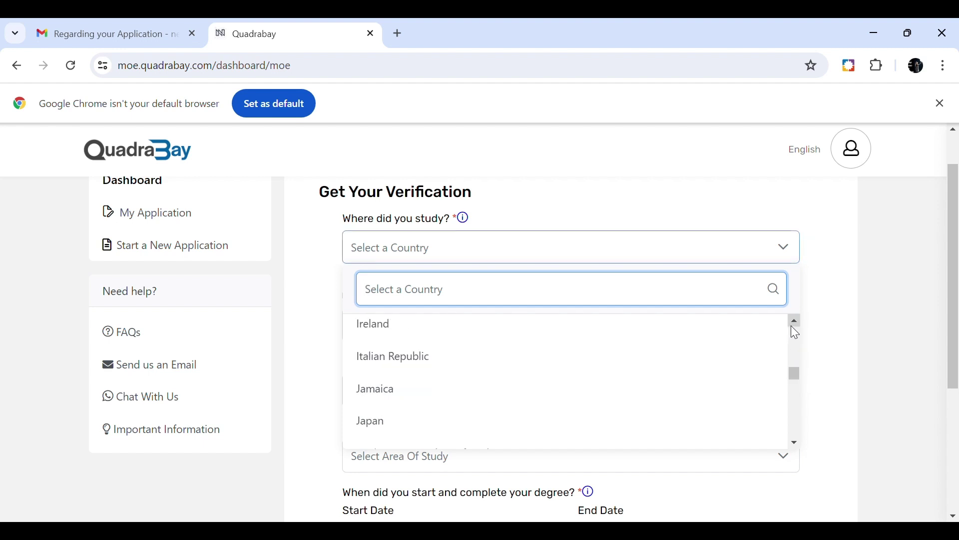
{"action": "scroll", "coordinate": [793, 325], "scroll_direction": "up", "scroll_amount": 3}
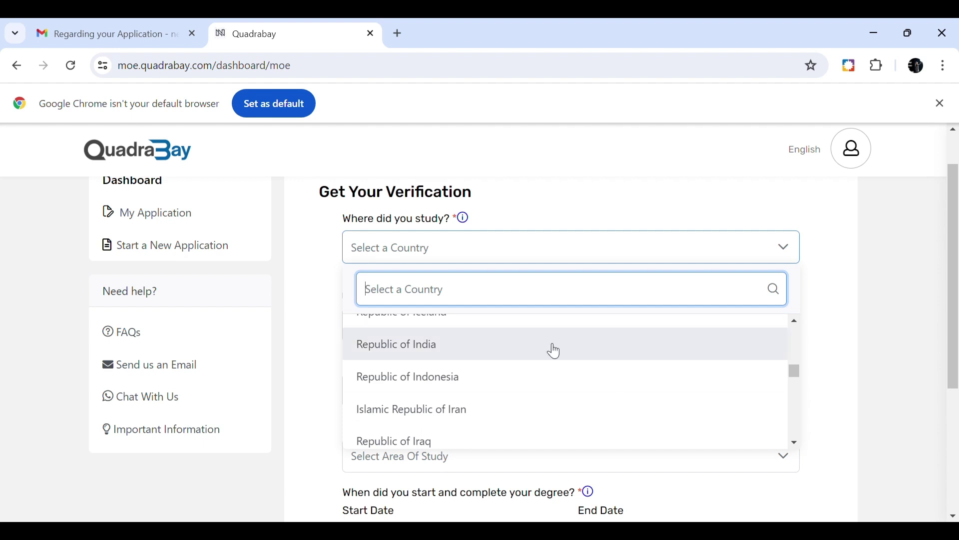
{"action": "left_click", "coordinate": [490, 345]}
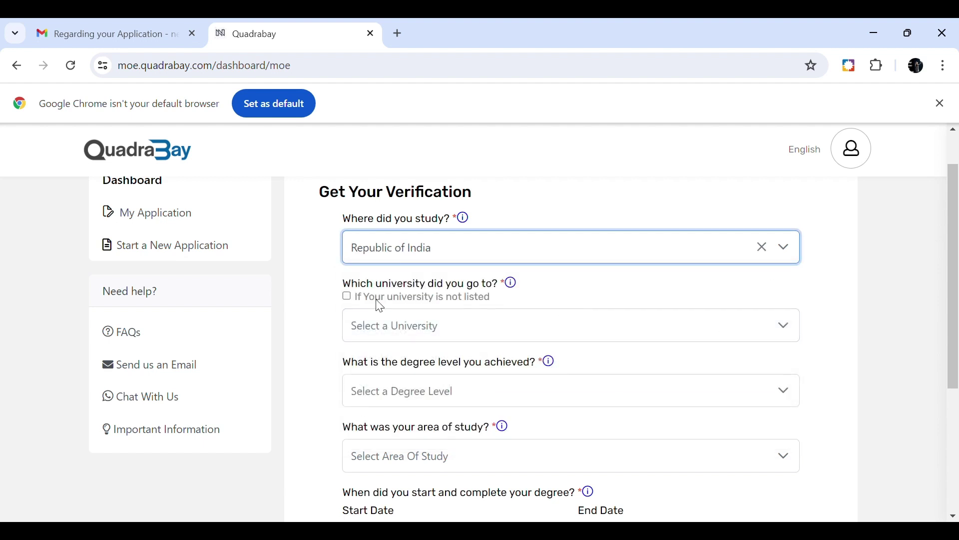
Step: Mark the university as not listed and enter 'KERALA UNIVERS' as its name
{"action": "left_click", "coordinate": [727, 330]}
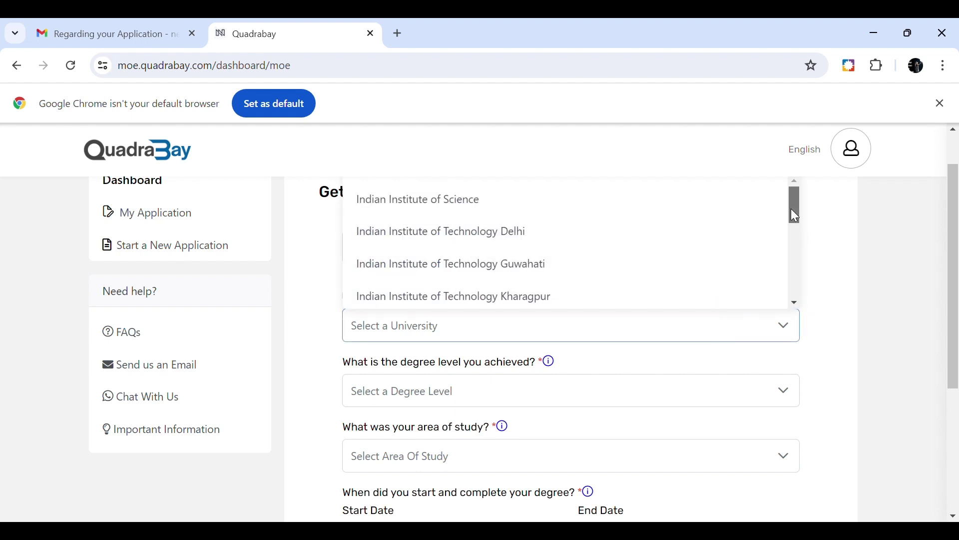
{"action": "left_click_drag", "start_coordinate": [791, 209], "coordinate": [823, 312]}
{"action": "left_click", "coordinate": [823, 313]}
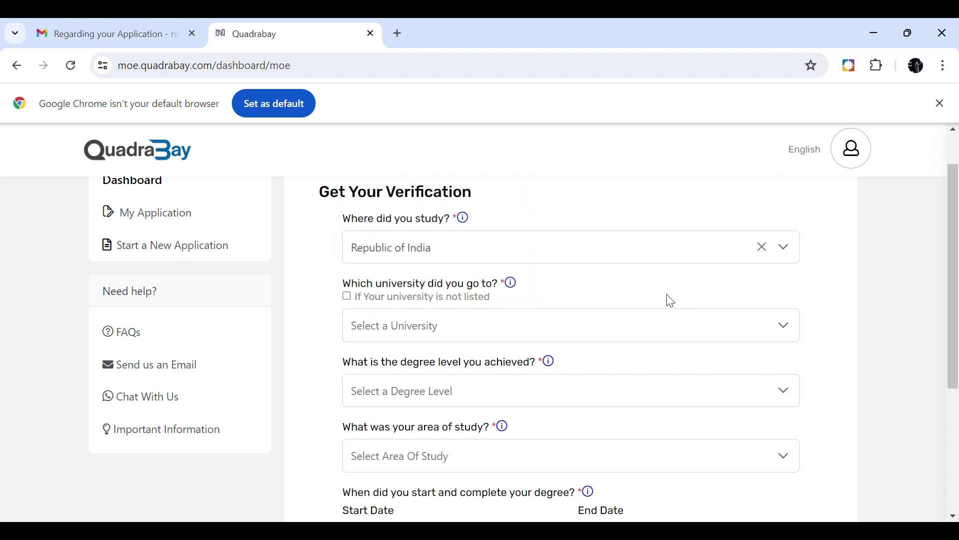
{"action": "left_click", "coordinate": [355, 300]}
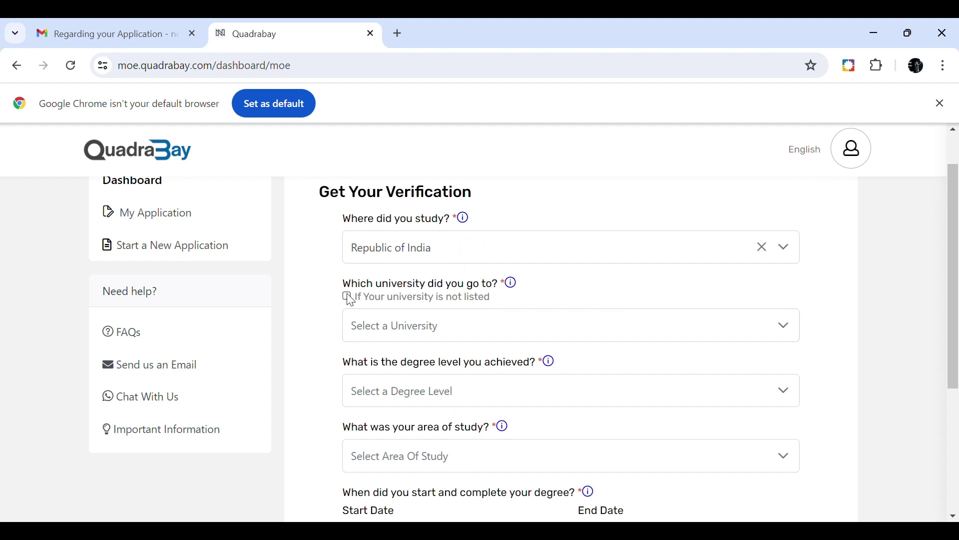
{"action": "left_click", "coordinate": [580, 332]}
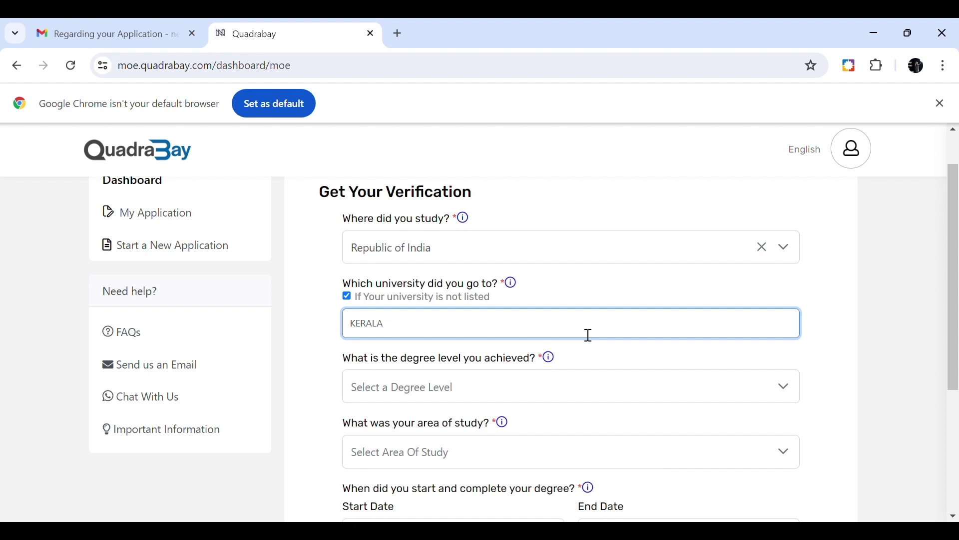
{"action": "type", "text": "KERALA UNIVERSIO"}
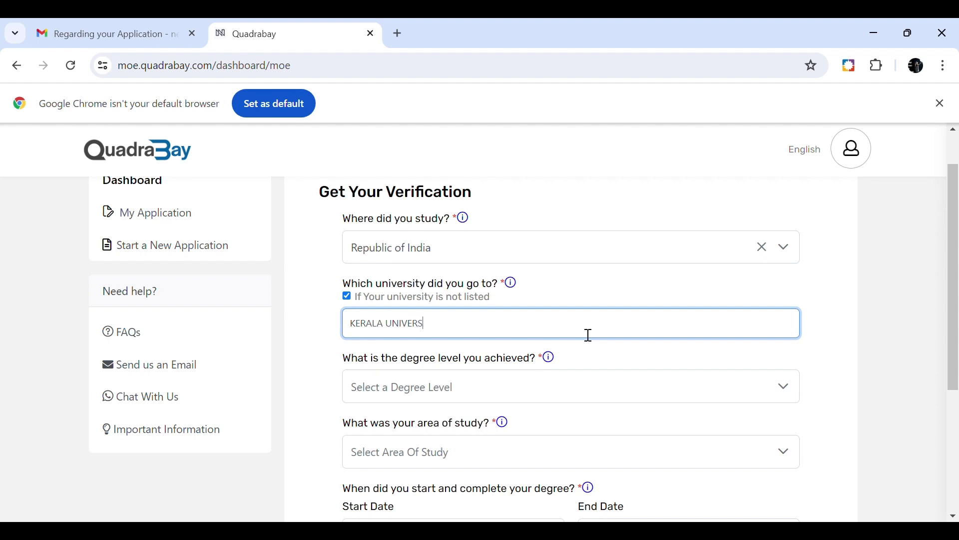
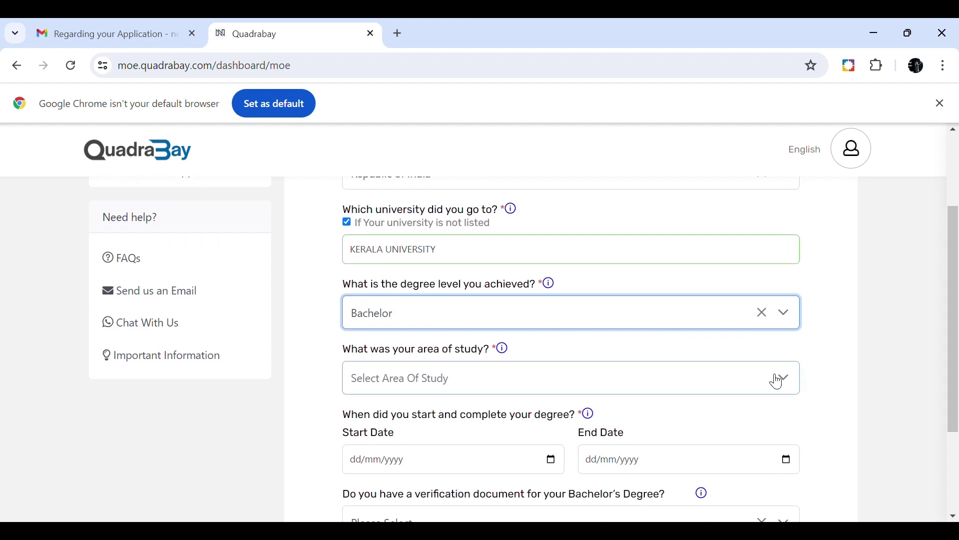
Step: Choose English Language and Literature as area of study with degree dates 04/06/2014 to 30/06/2015
{"action": "left_click", "coordinate": [782, 378]}
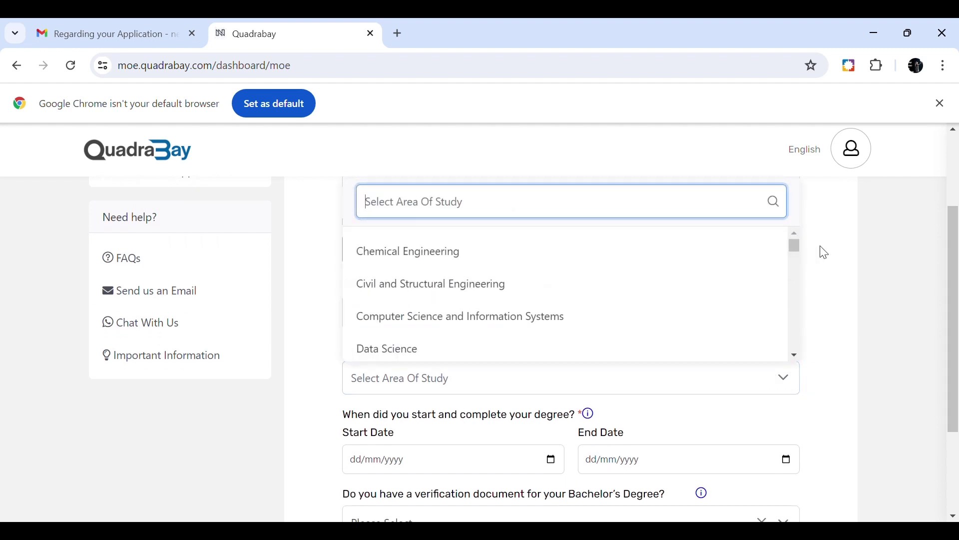
{"action": "scroll", "coordinate": [797, 251], "scroll_direction": "down", "scroll_amount": 3}
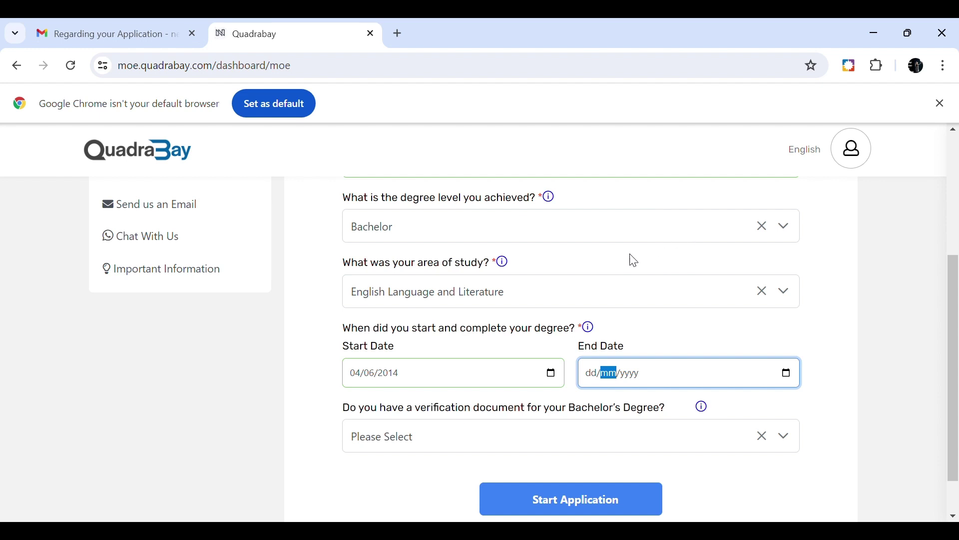
{"action": "type", "text": "20/06/2015"}
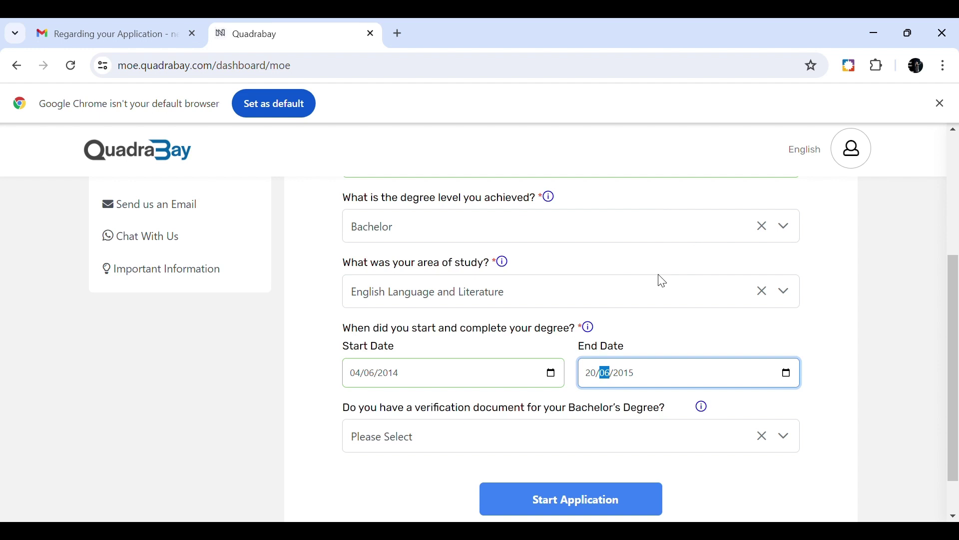
{"action": "type", "text": "30/06/2015"}
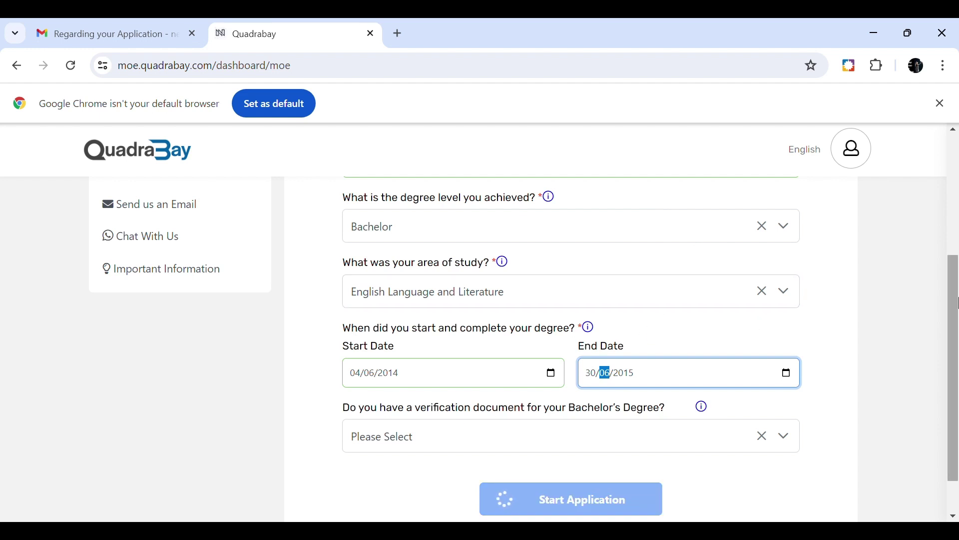
{"action": "left_click_drag", "start_coordinate": [957, 317], "coordinate": [957, 335]}
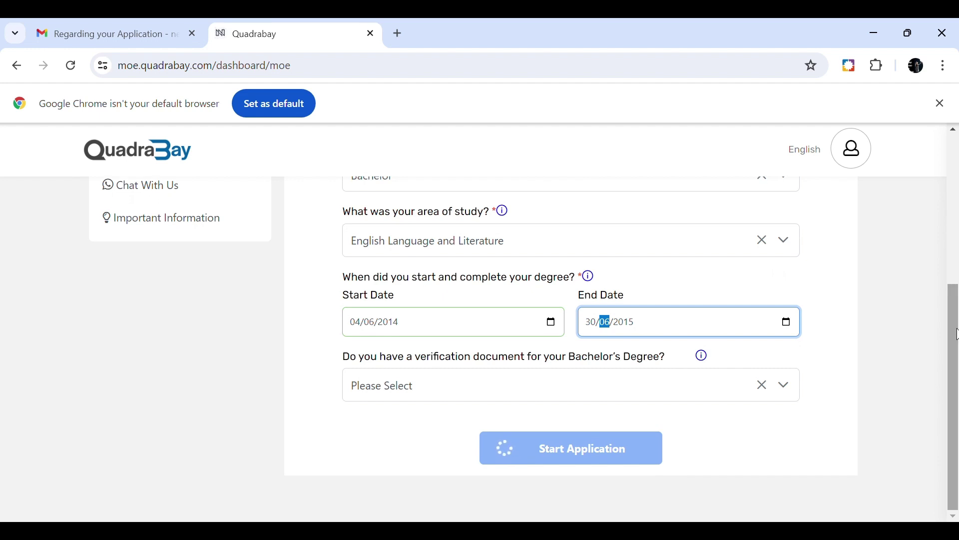
{"action": "left_click", "coordinate": [789, 388]}
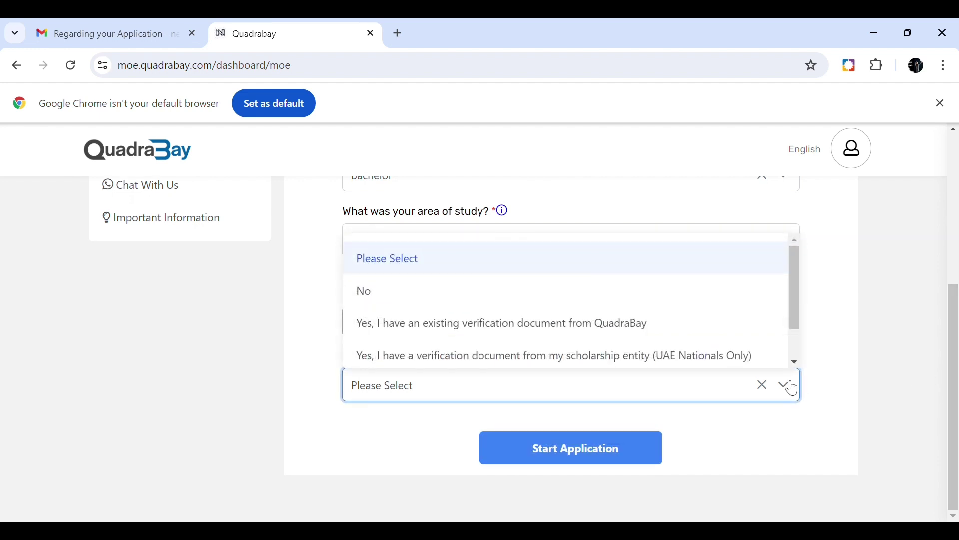
Step: Answer No to having a verification document, check the AED 345 package, and start the application
{"action": "left_click", "coordinate": [721, 293]}
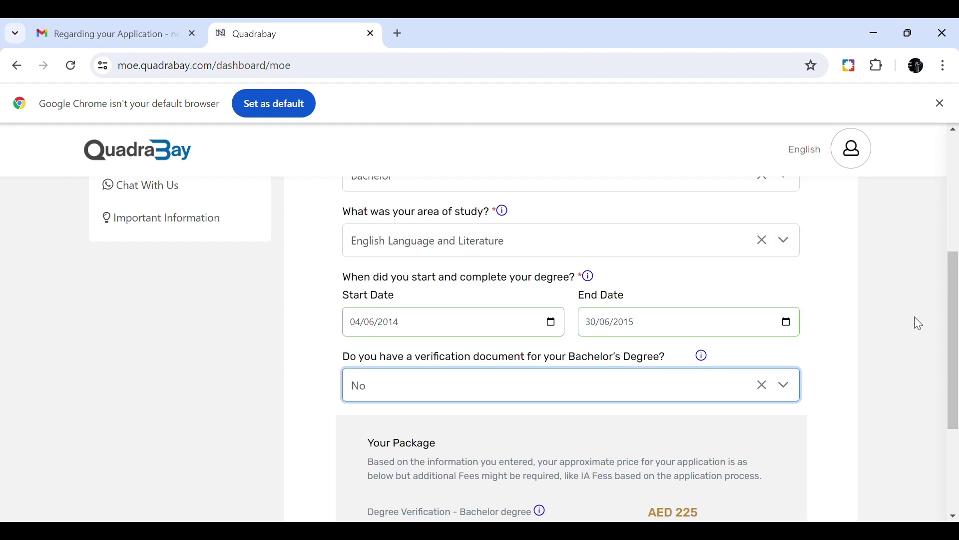
{"action": "scroll", "coordinate": [957, 357], "scroll_direction": "down", "scroll_amount": 3}
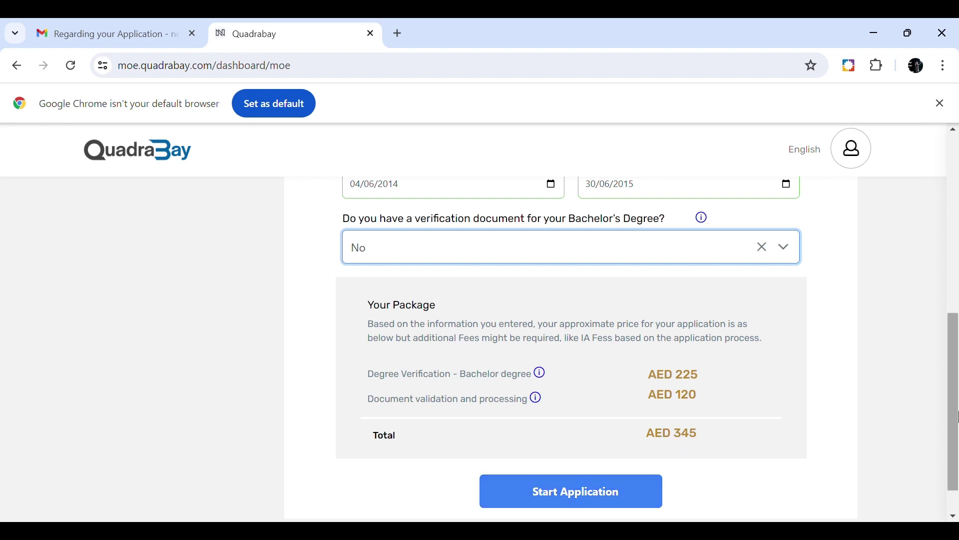
{"action": "left_click_drag", "start_coordinate": [954, 413], "coordinate": [958, 236]}
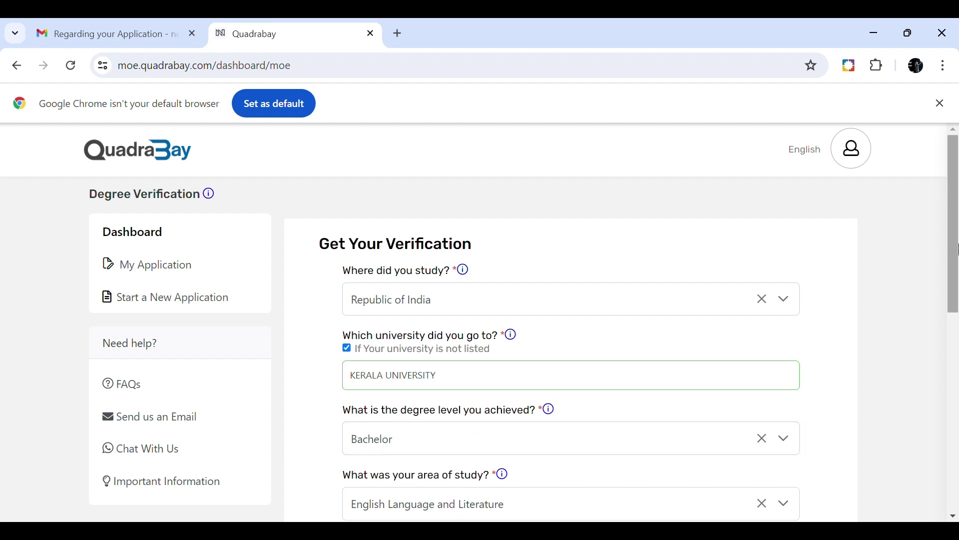
{"action": "left_click_drag", "start_coordinate": [957, 247], "coordinate": [958, 275]}
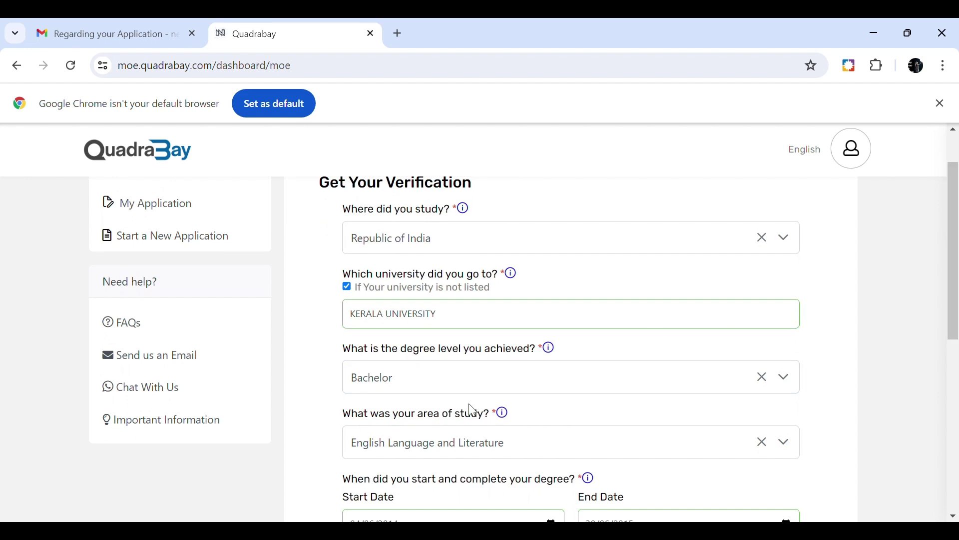
{"action": "left_click_drag", "start_coordinate": [957, 307], "coordinate": [958, 356]}
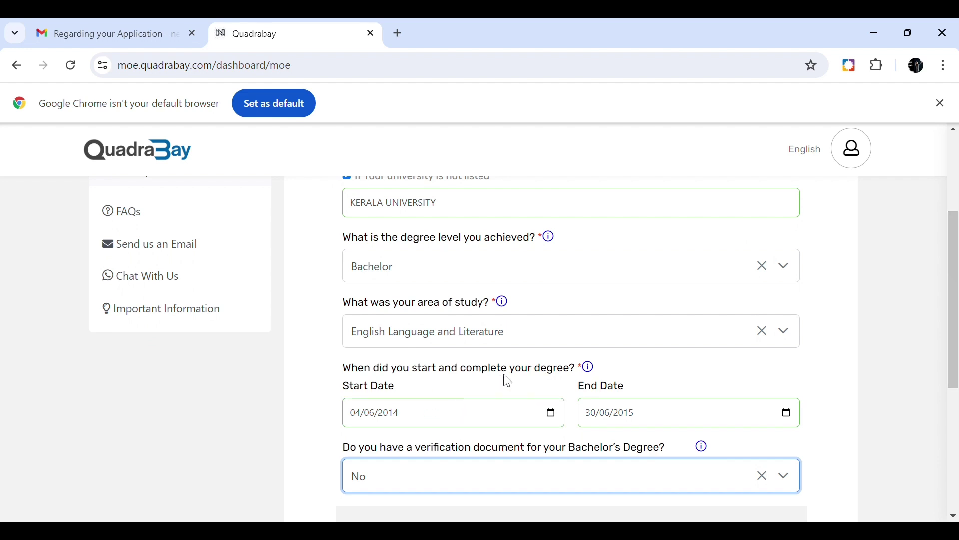
{"action": "left_click_drag", "start_coordinate": [957, 366], "coordinate": [957, 461]}
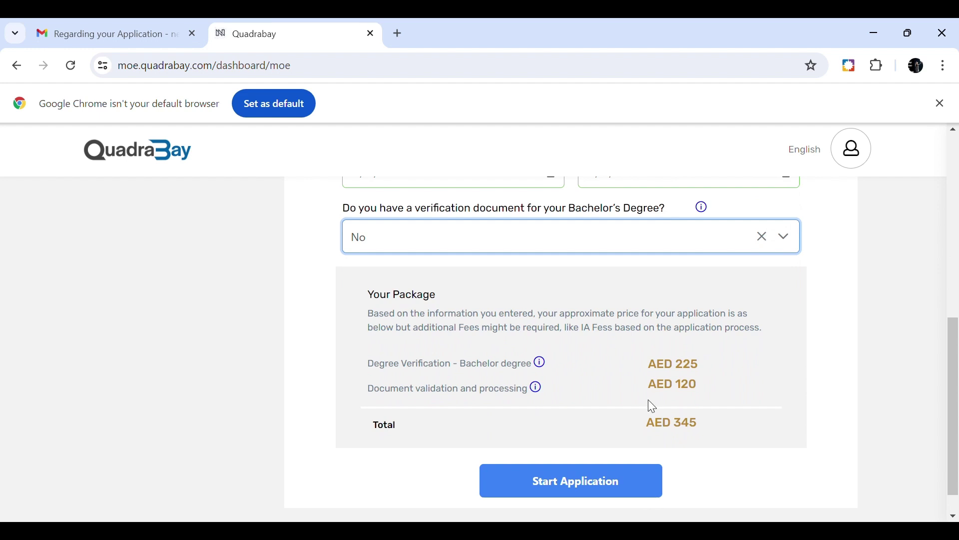
{"action": "left_click", "coordinate": [567, 477]}
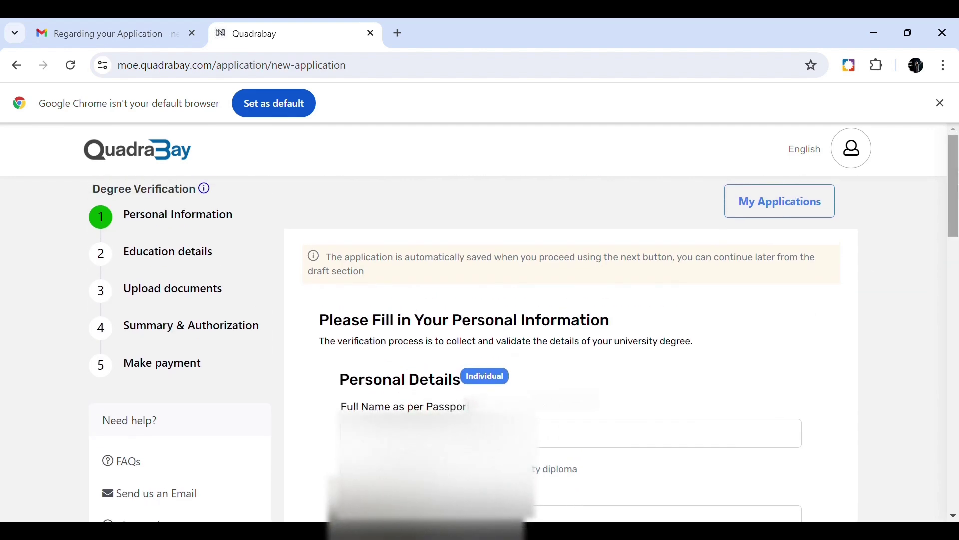
Step: Review the Email Address and Full Name fields on the Personal Information step
{"action": "left_click_drag", "start_coordinate": [958, 178], "coordinate": [958, 244]}
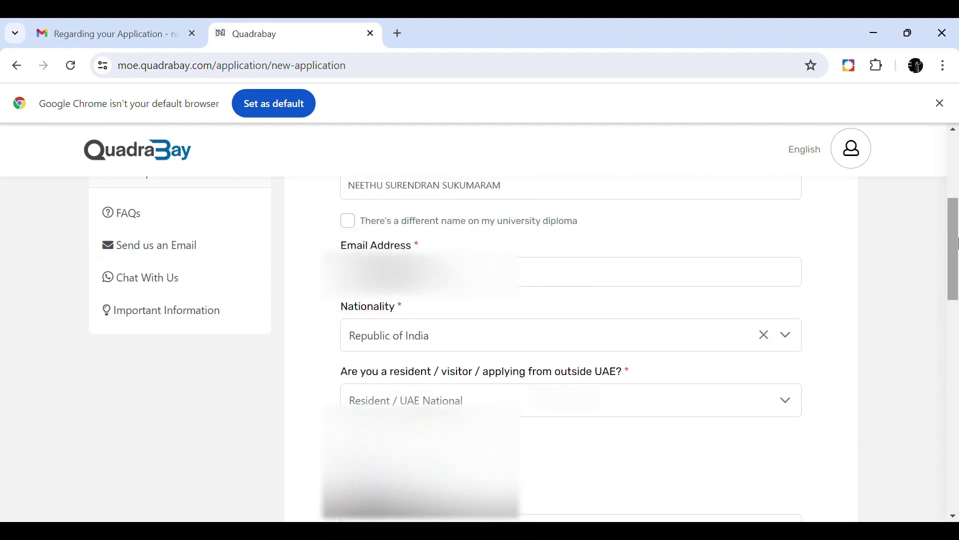
{"action": "left_click", "coordinate": [598, 272]}
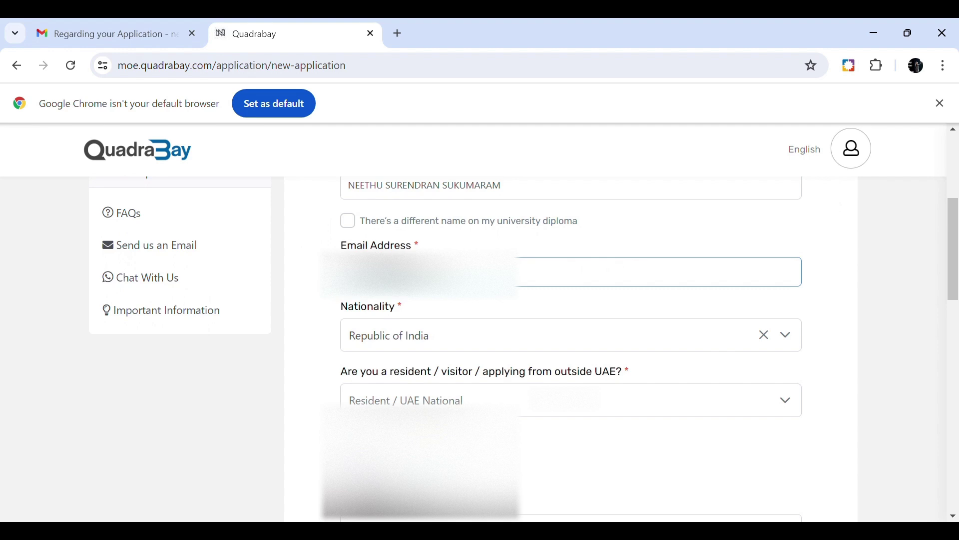
{"action": "left_click", "coordinate": [368, 234]}
{"action": "left_click_drag", "start_coordinate": [958, 279], "coordinate": [958, 257]}
{"action": "left_click", "coordinate": [465, 259]}
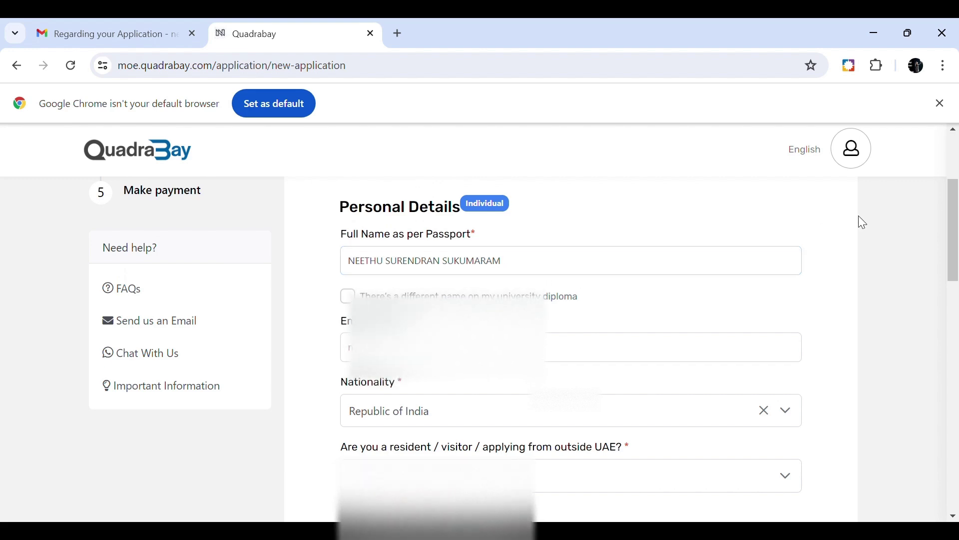
{"action": "scroll", "coordinate": [958, 215], "scroll_direction": "down", "scroll_amount": 1}
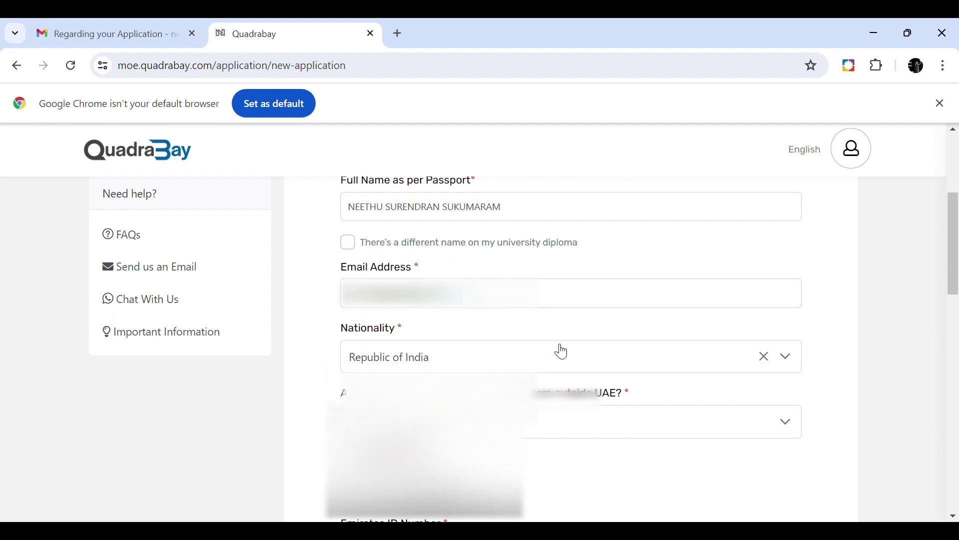
{"action": "scroll", "coordinate": [958, 277], "scroll_direction": "down", "scroll_amount": 2}
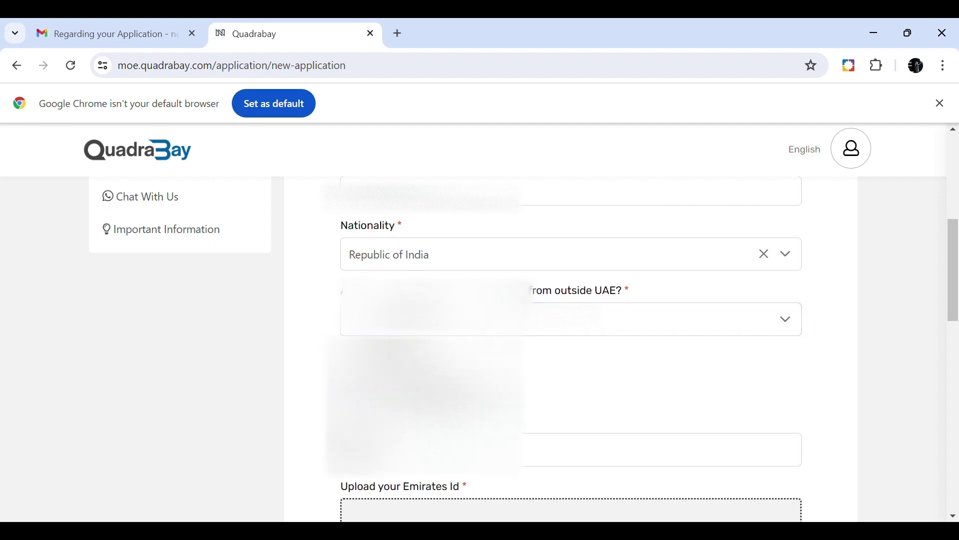
Step: Set residency status to Resident / UAE National and begin entering the Emirates ID Number
{"action": "left_click", "coordinate": [744, 326]}
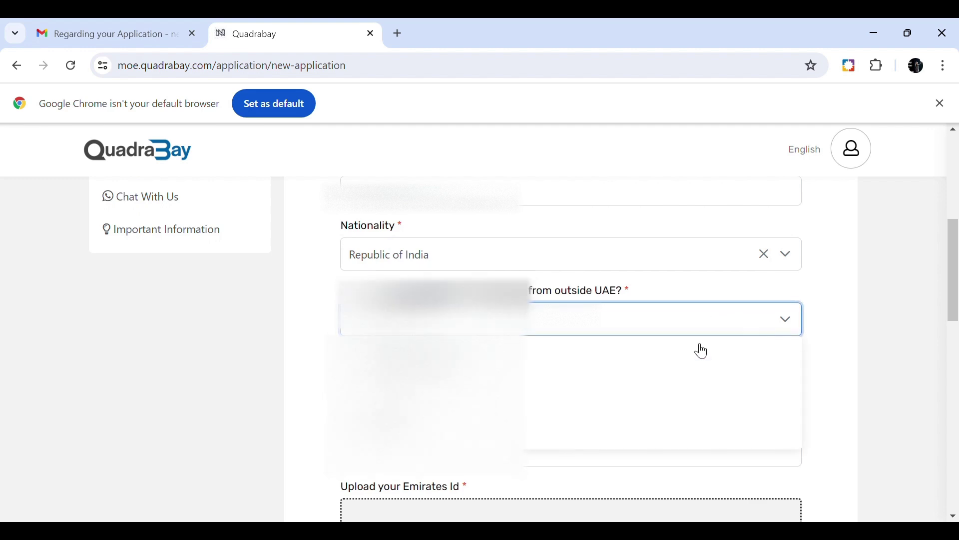
{"action": "left_click", "coordinate": [692, 363]}
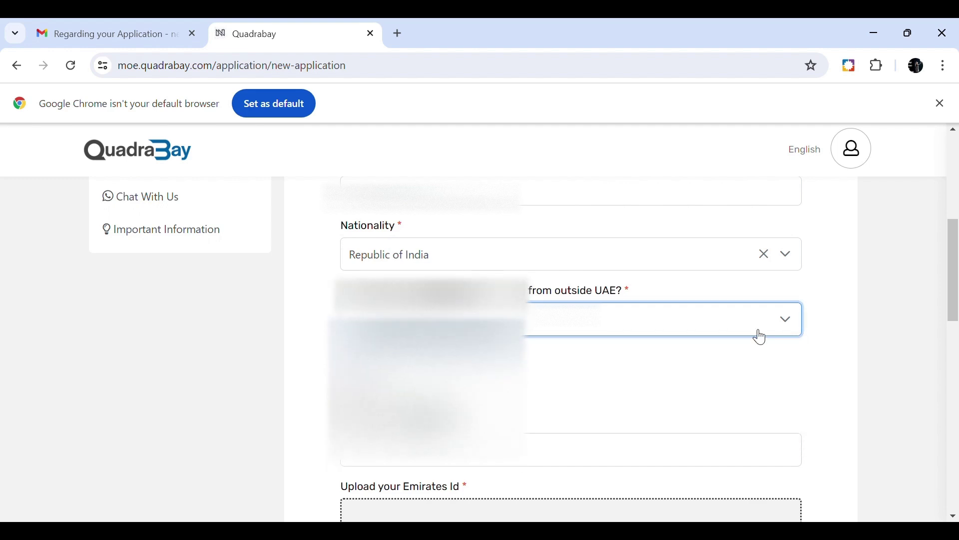
{"action": "scroll", "coordinate": [956, 280], "scroll_direction": "down", "scroll_amount": 1}
{"action": "scroll", "coordinate": [955, 283], "scroll_direction": "down", "scroll_amount": 1}
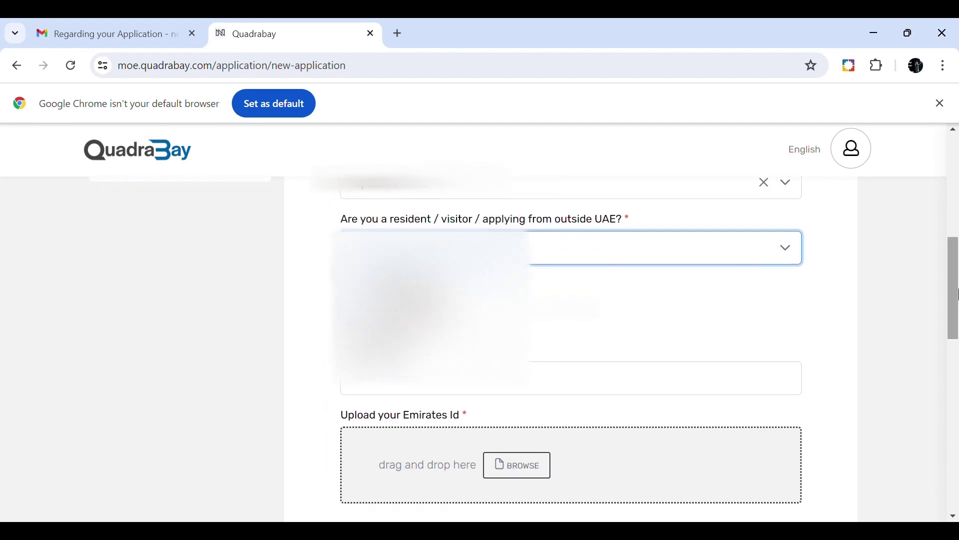
{"action": "left_click", "coordinate": [788, 250]}
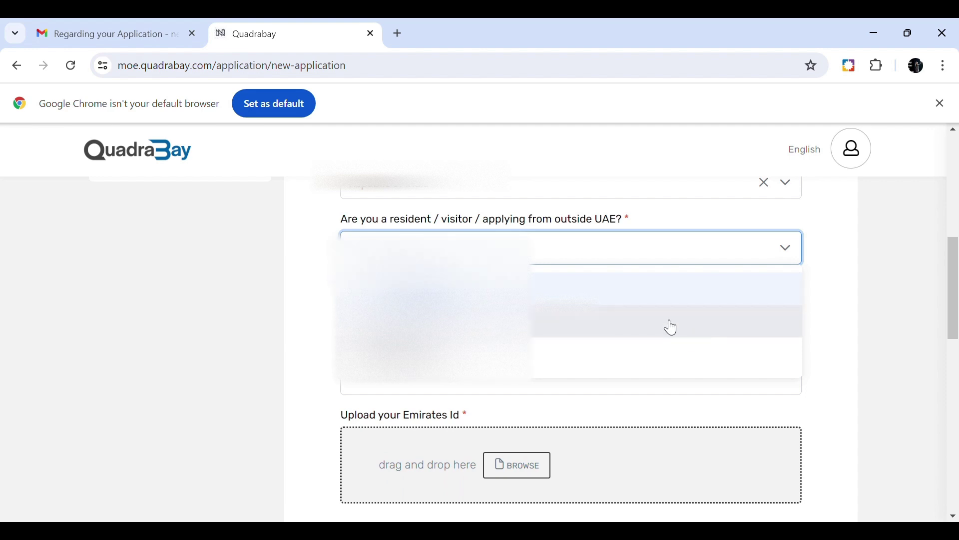
{"action": "left_click", "coordinate": [922, 346]}
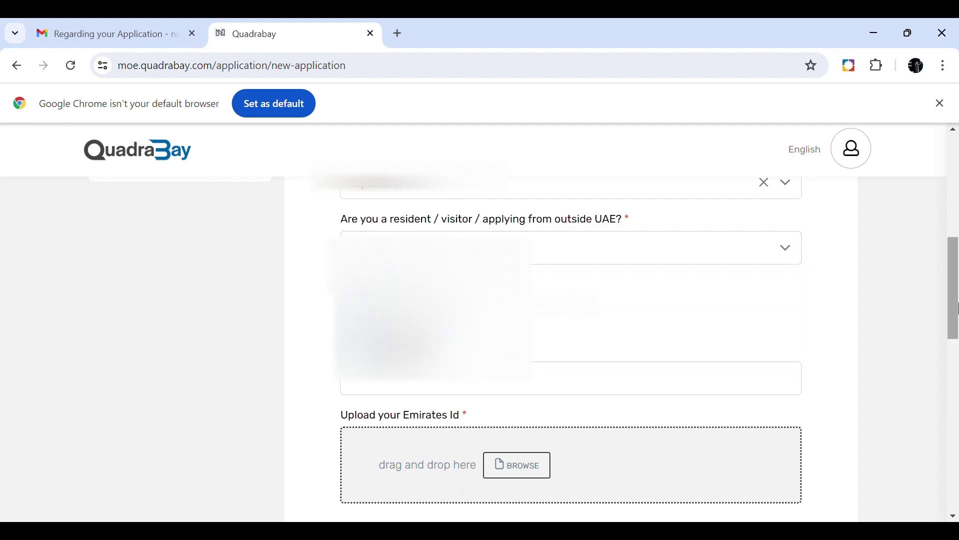
{"action": "scroll", "coordinate": [942, 326], "scroll_direction": "down", "scroll_amount": 1}
{"action": "left_click", "coordinate": [750, 340]}
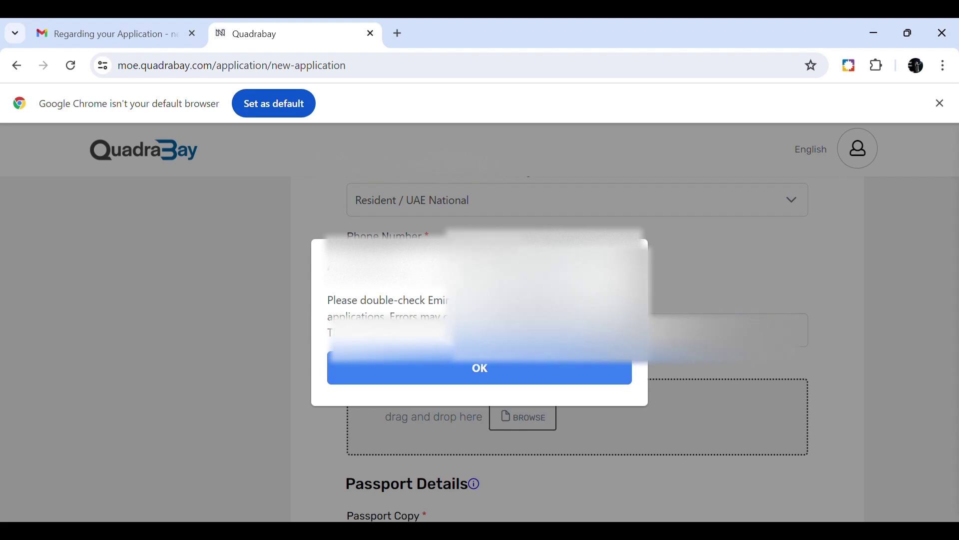
Step: Dismiss the Emirates ID reminder and upload the Emirates ID PDF
{"action": "left_click", "coordinate": [506, 363]}
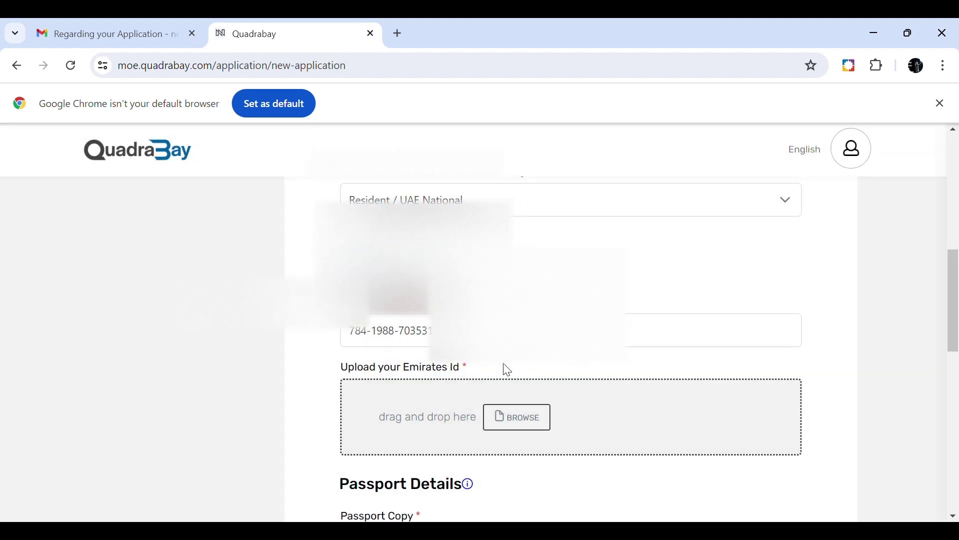
{"action": "left_click", "coordinate": [517, 420]}
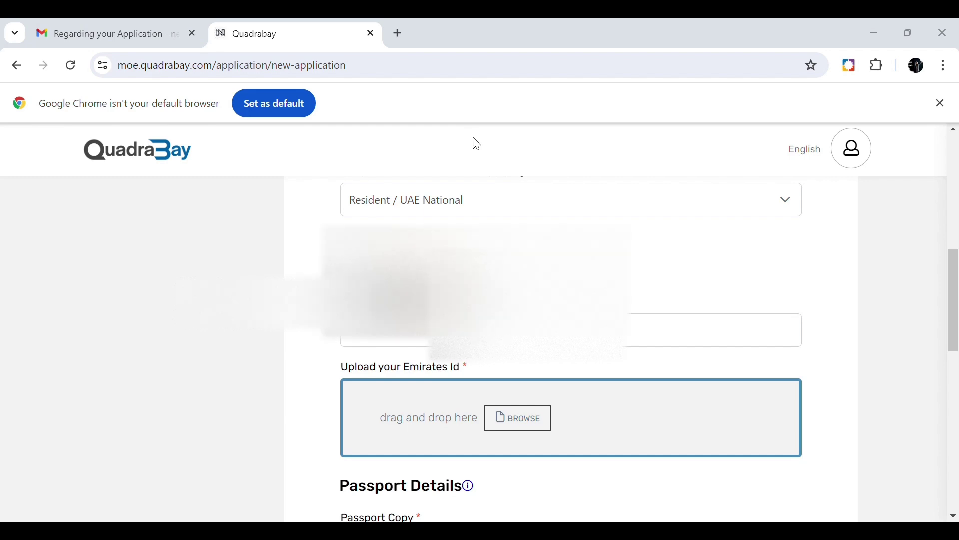
{"action": "scroll", "coordinate": [559, 407], "scroll_direction": "down", "scroll_amount": 4}
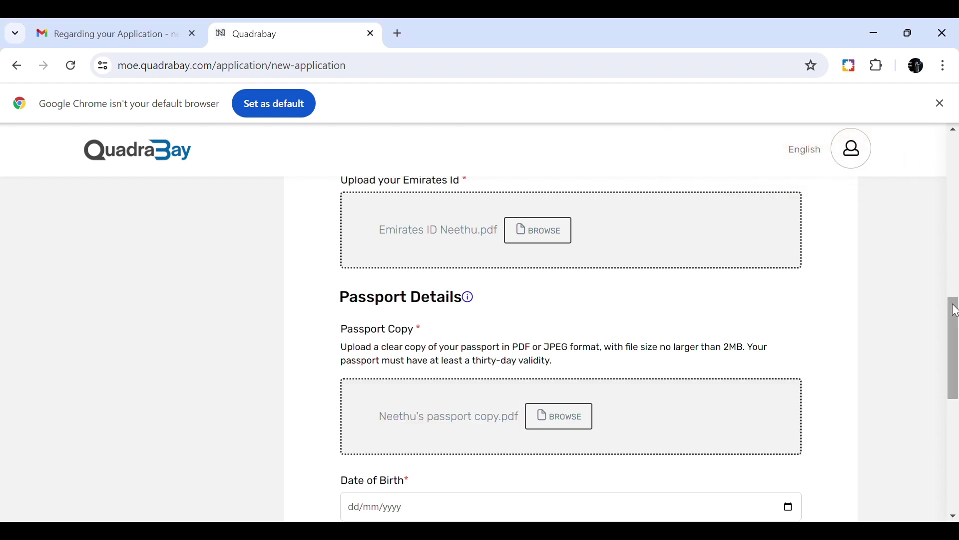
Step: Fill in the date of birth and set gender to Female
{"action": "left_click_drag", "start_coordinate": [955, 306], "coordinate": [956, 357]}
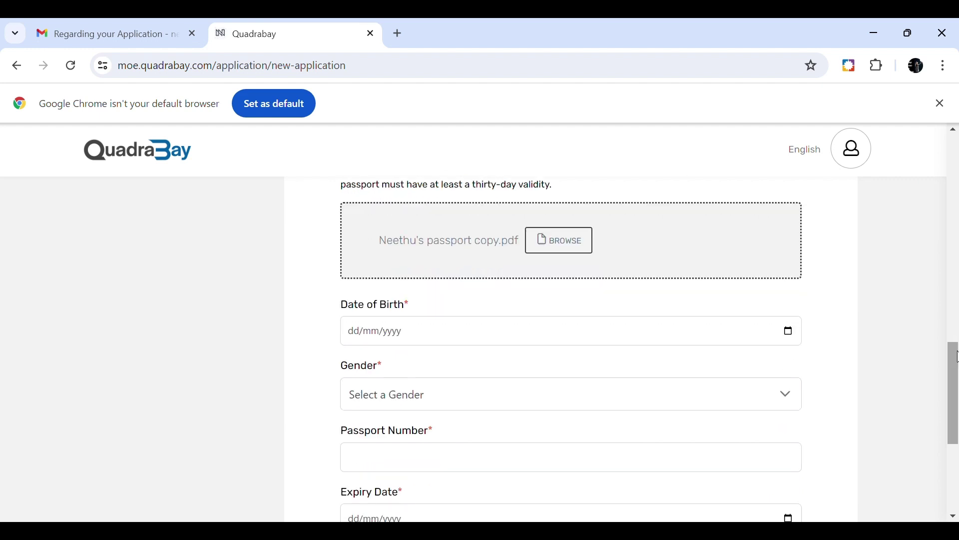
{"action": "left_click", "coordinate": [753, 330]}
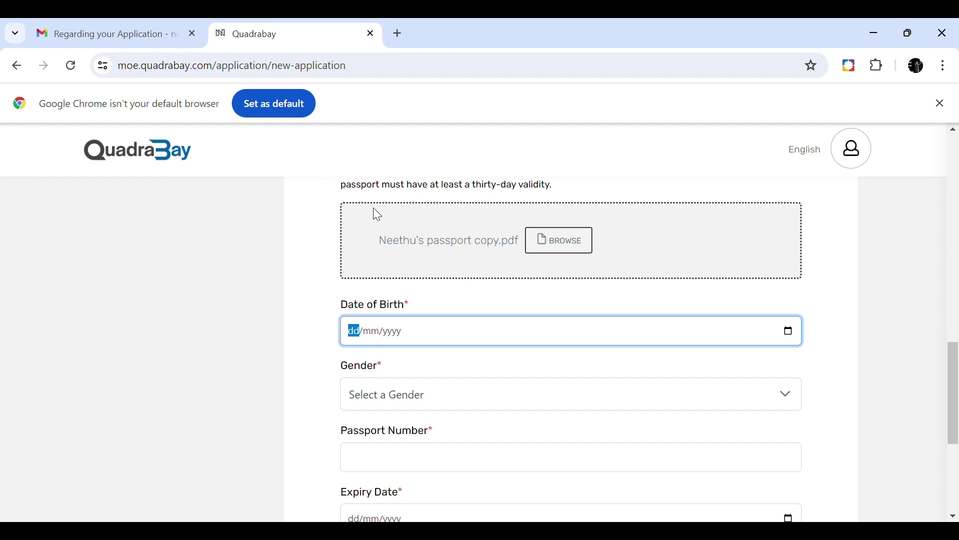
{"action": "type", "text": "31/05/1988"}
{"action": "left_click", "coordinate": [734, 408]}
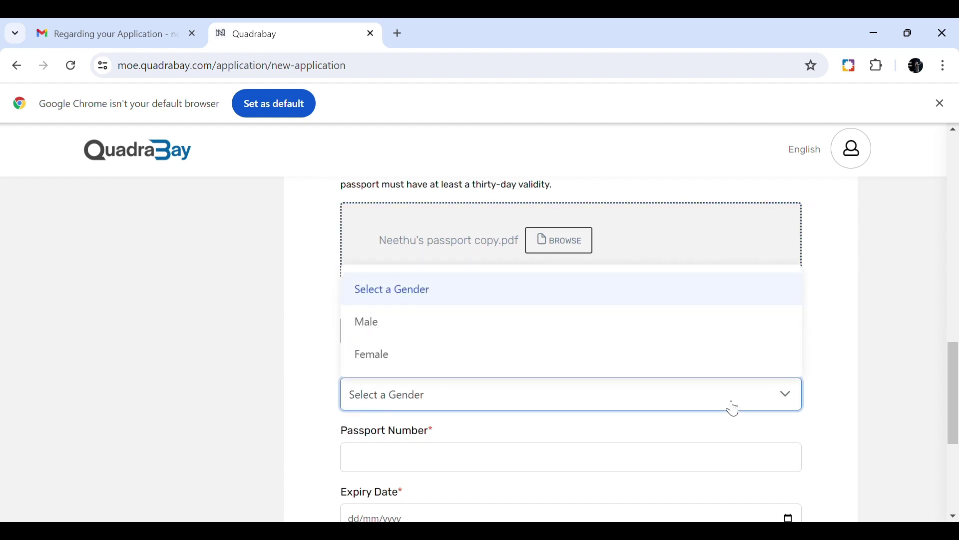
{"action": "left_click", "coordinate": [615, 349]}
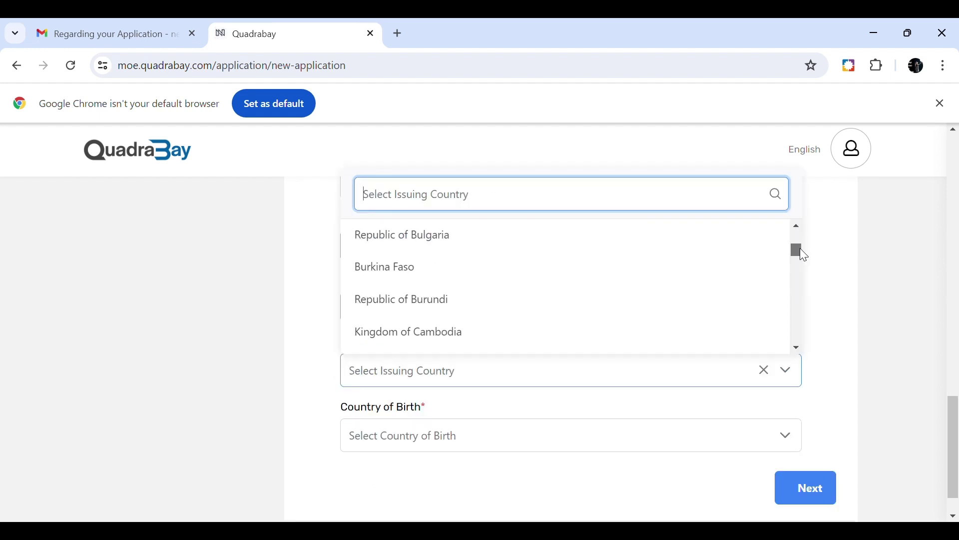
Step: Set issuing country to United Arab Emirates and birth country to Republic of India, then submit
{"action": "scroll", "coordinate": [800, 248], "scroll_direction": "down", "scroll_amount": 2}
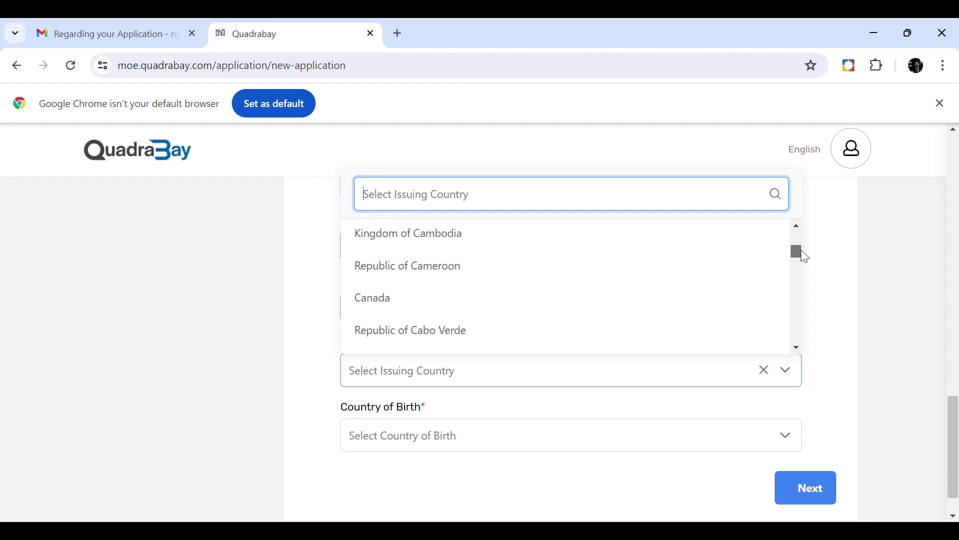
{"action": "scroll", "coordinate": [804, 253], "scroll_direction": "down", "scroll_amount": 3}
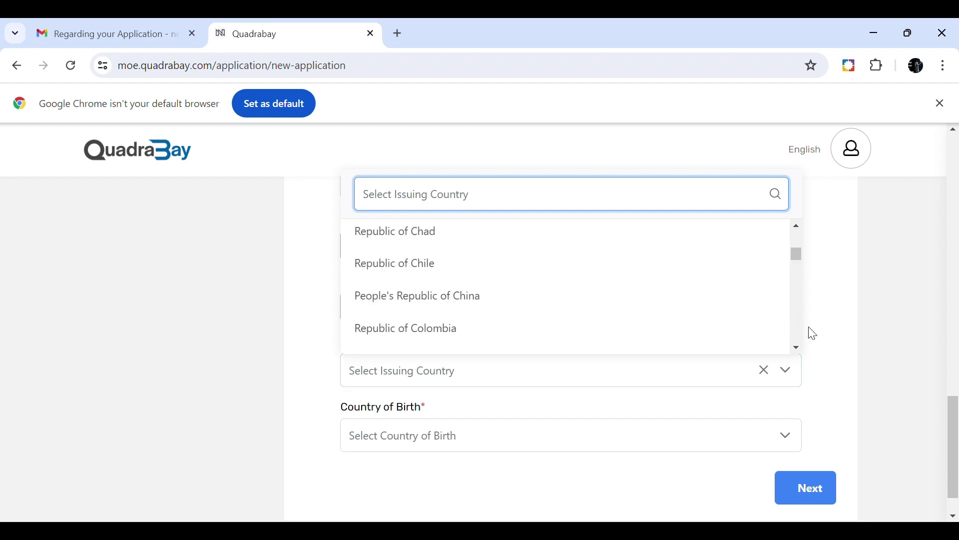
{"action": "left_click", "coordinate": [800, 349]}
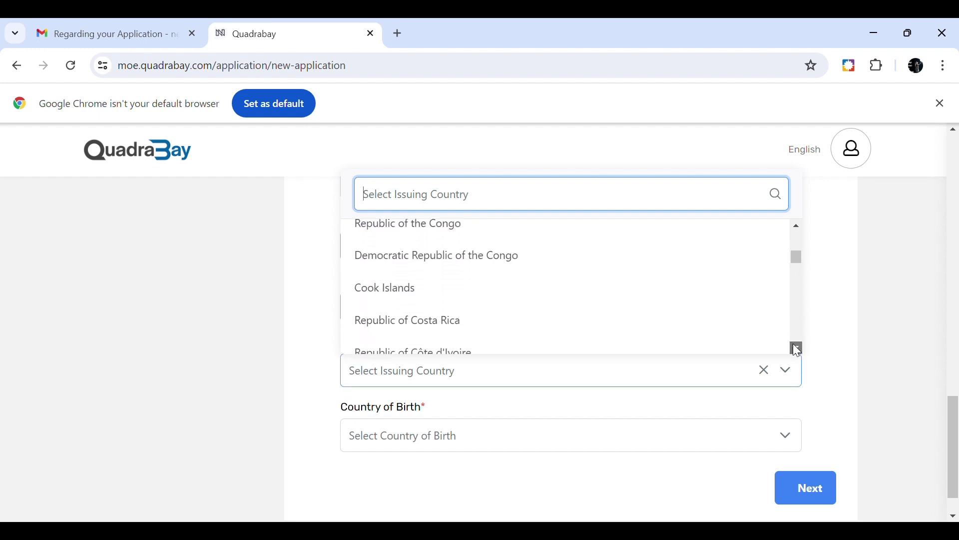
{"action": "left_click_drag", "start_coordinate": [800, 348], "coordinate": [799, 348]}
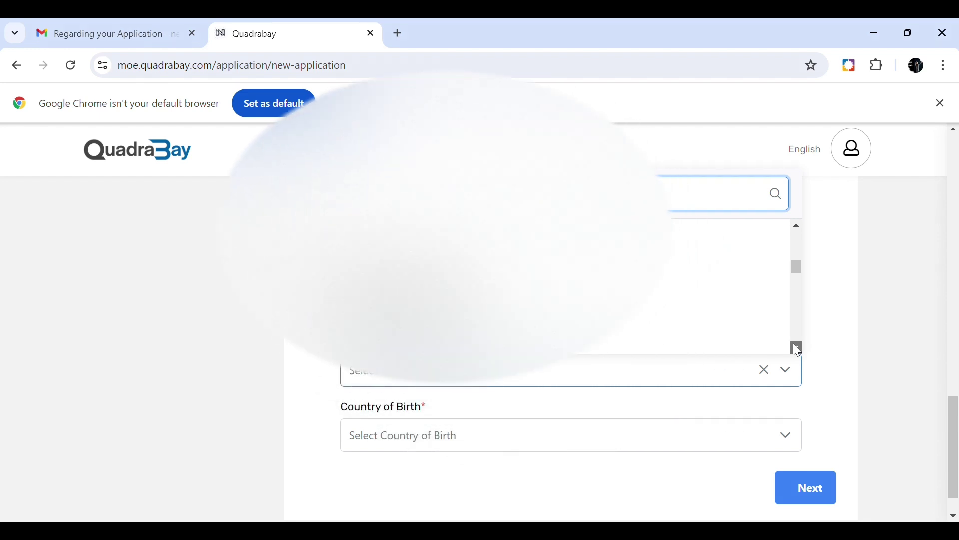
{"action": "left_click", "coordinate": [806, 489]}
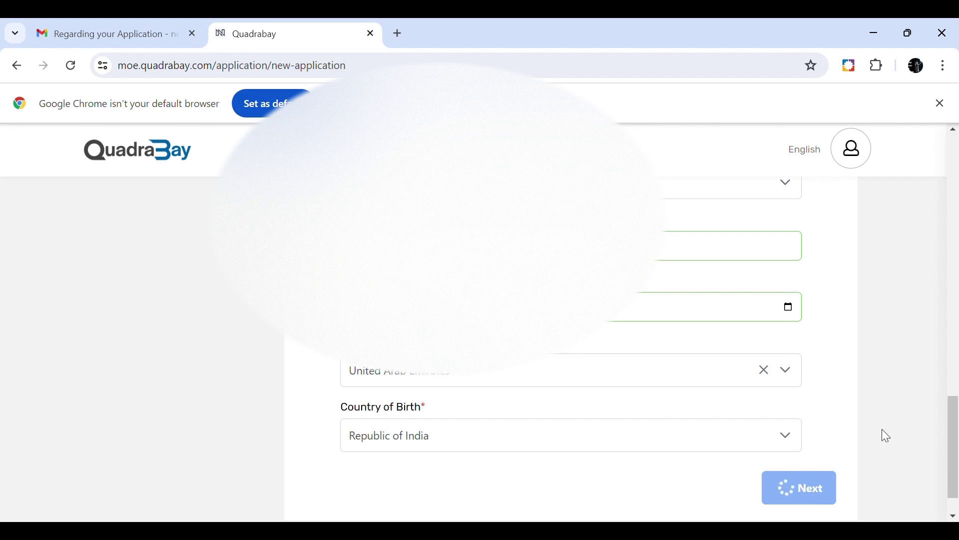
{"action": "left_click_drag", "start_coordinate": [956, 446], "coordinate": [958, 270]}
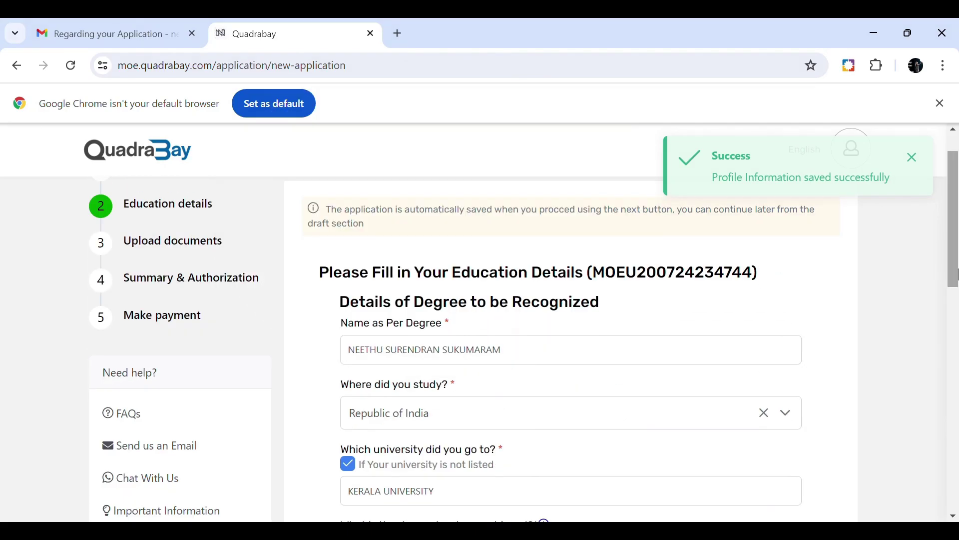
Step: Search 'REPUBLIC OF I' and select Republic of India as the exam country
{"action": "left_click_drag", "start_coordinate": [958, 289], "coordinate": [958, 354]}
{"action": "left_click", "coordinate": [791, 427]}
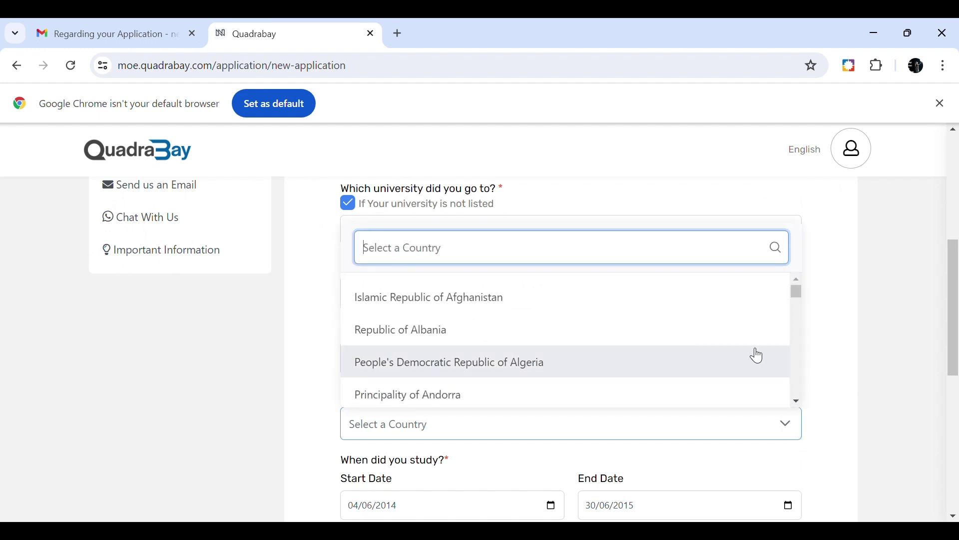
{"action": "scroll", "coordinate": [791, 287], "scroll_direction": "down", "scroll_amount": 1}
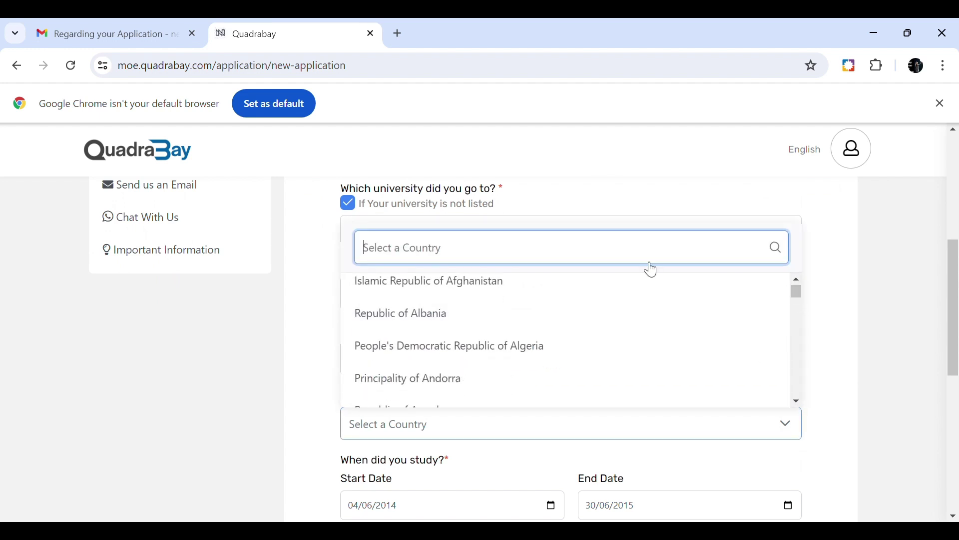
{"action": "type", "text": "REP"}
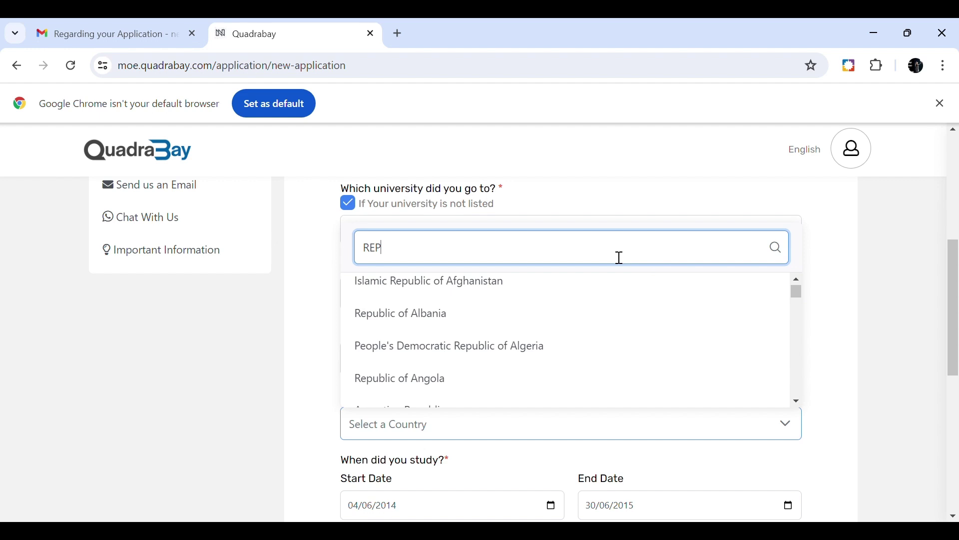
{"action": "type", "text": "UBLIV"}
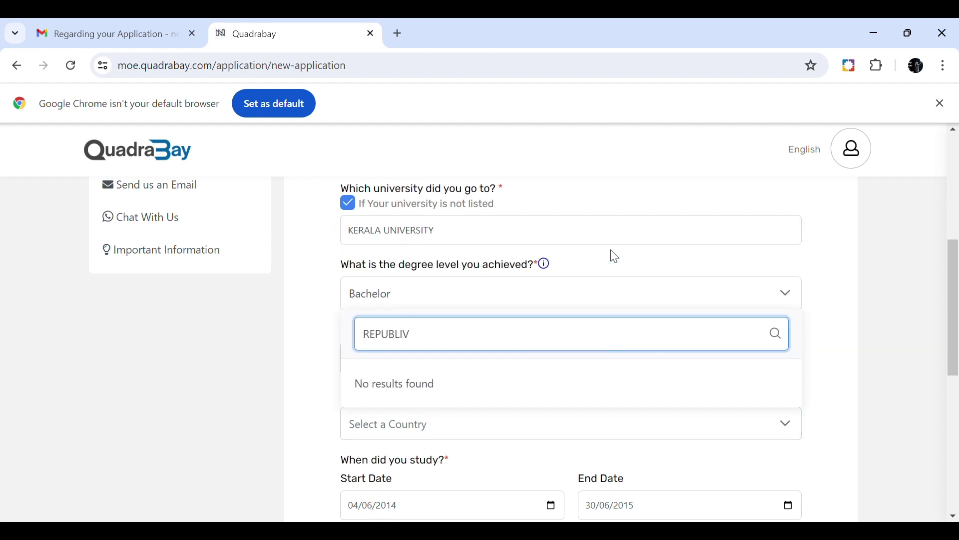
{"action": "key", "text": "BackSpace"}
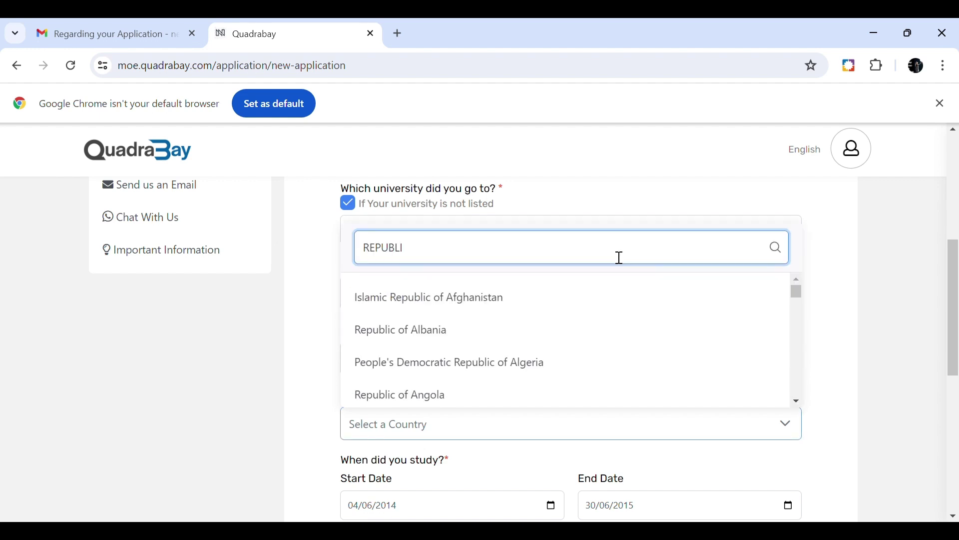
{"action": "type", "text": "C OF I"}
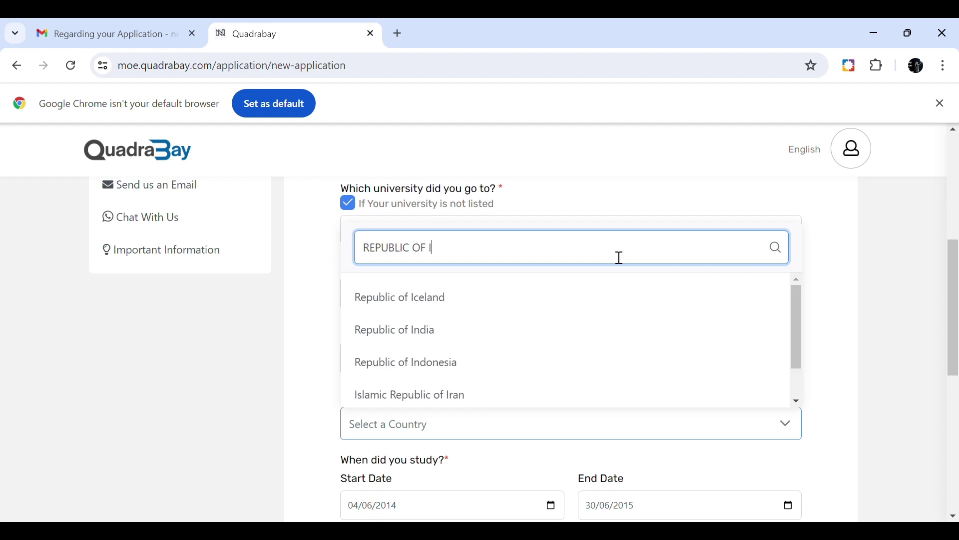
{"action": "left_click", "coordinate": [437, 331]}
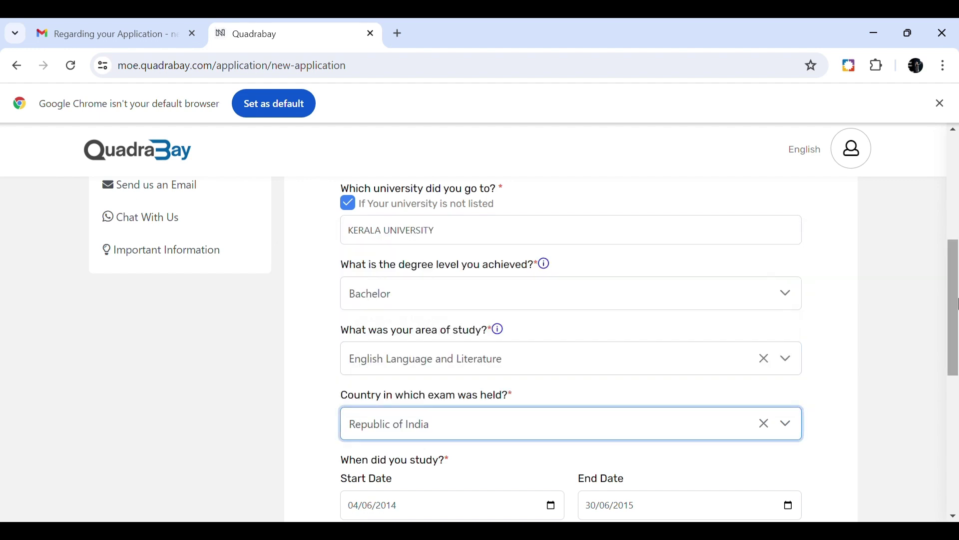
{"action": "scroll", "coordinate": [957, 324], "scroll_direction": "down", "scroll_amount": 2}
{"action": "scroll", "coordinate": [957, 324], "scroll_direction": "down", "scroll_amount": 2}
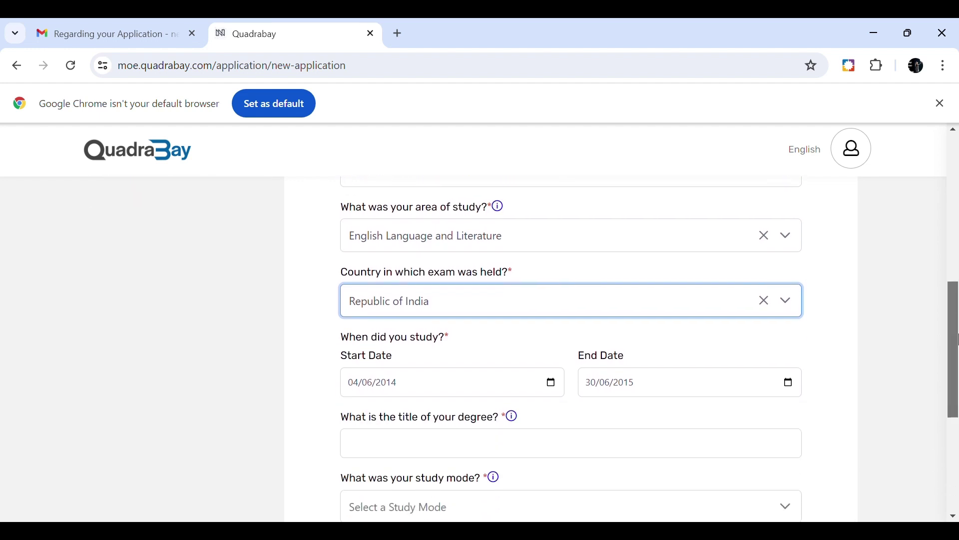
Step: Set the degree title to BACHELOR IN EDUCATION and study mode to Full Time - On Campus
{"action": "left_click", "coordinate": [632, 415]}
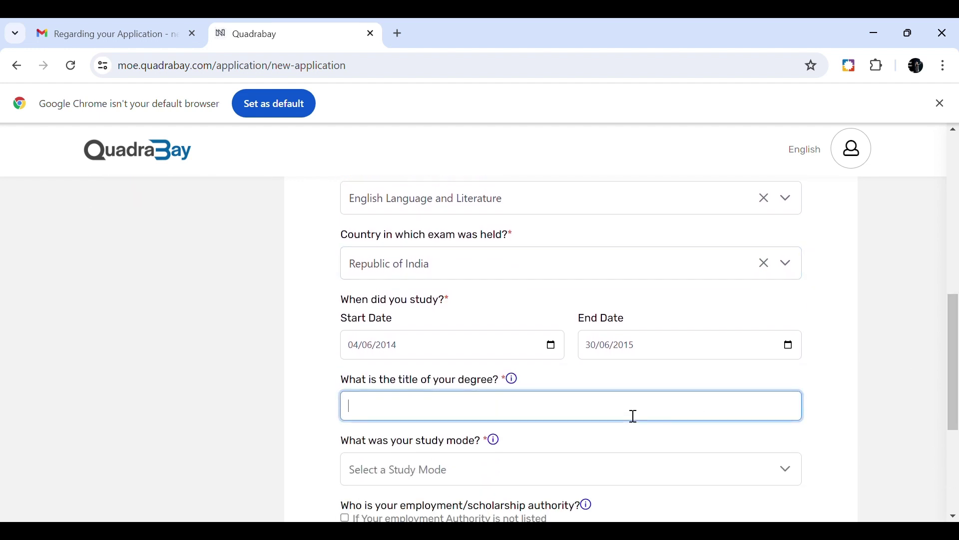
{"action": "key", "text": "BackSpace"}
{"action": "key", "text": "BackSpace"}
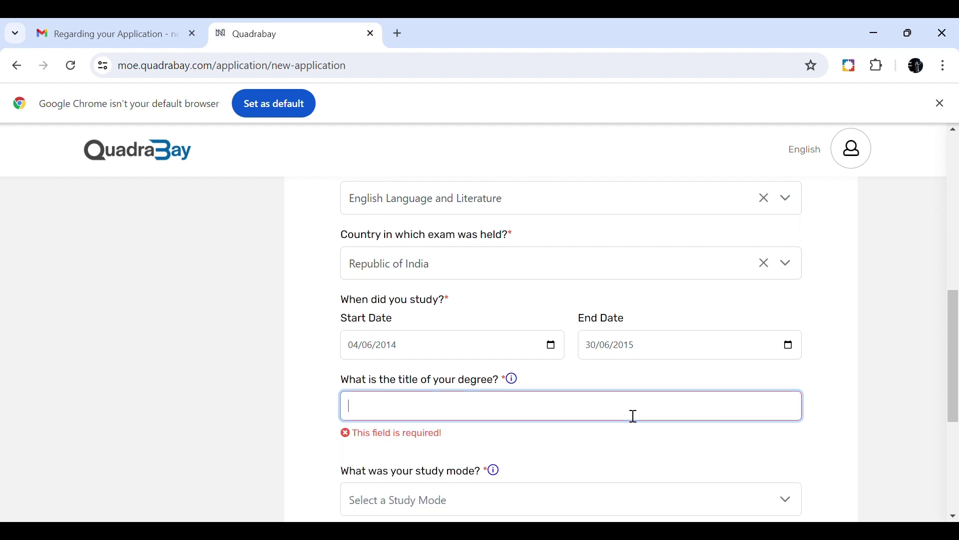
{"action": "type", "text": "BACHELOR IN EDUCATION"}
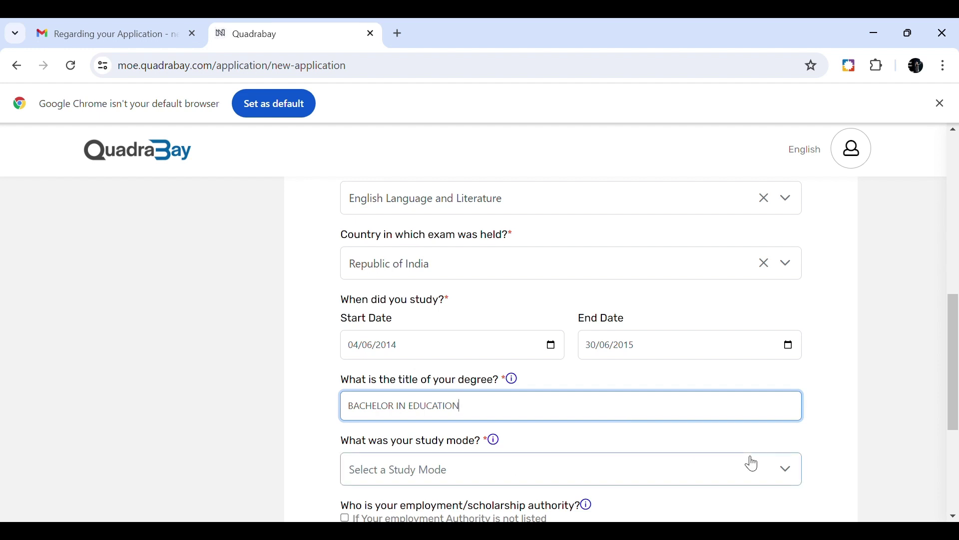
{"action": "left_click", "coordinate": [764, 469]}
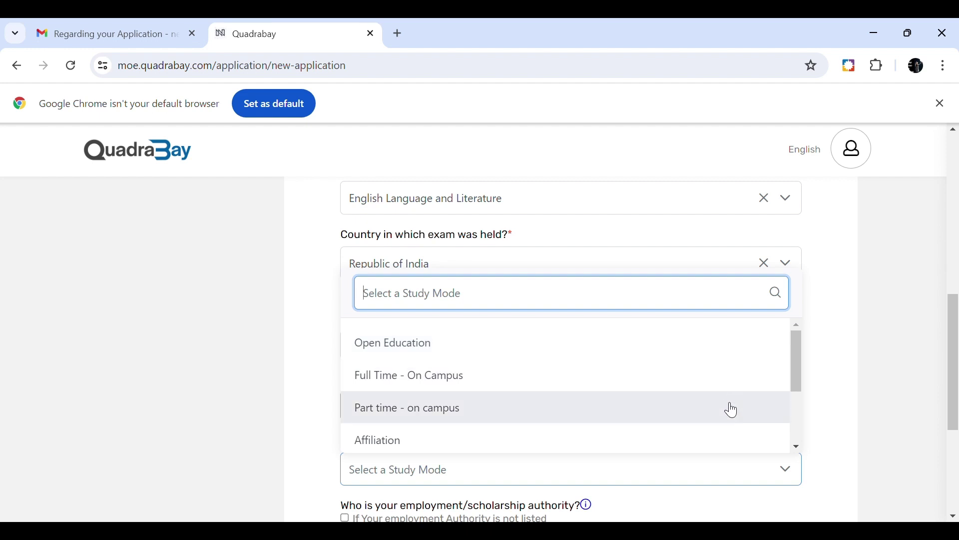
{"action": "left_click_drag", "start_coordinate": [793, 372], "coordinate": [814, 380]}
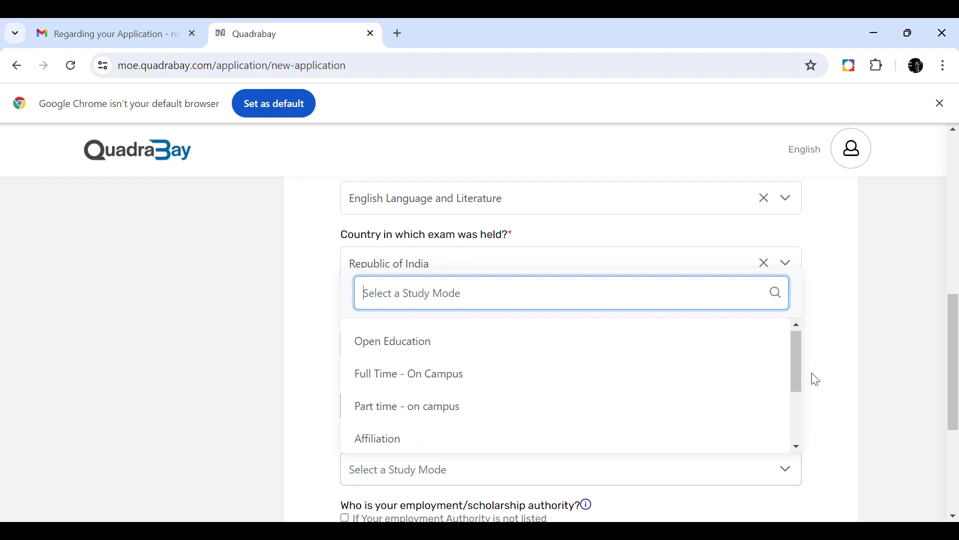
{"action": "left_click", "coordinate": [558, 390]}
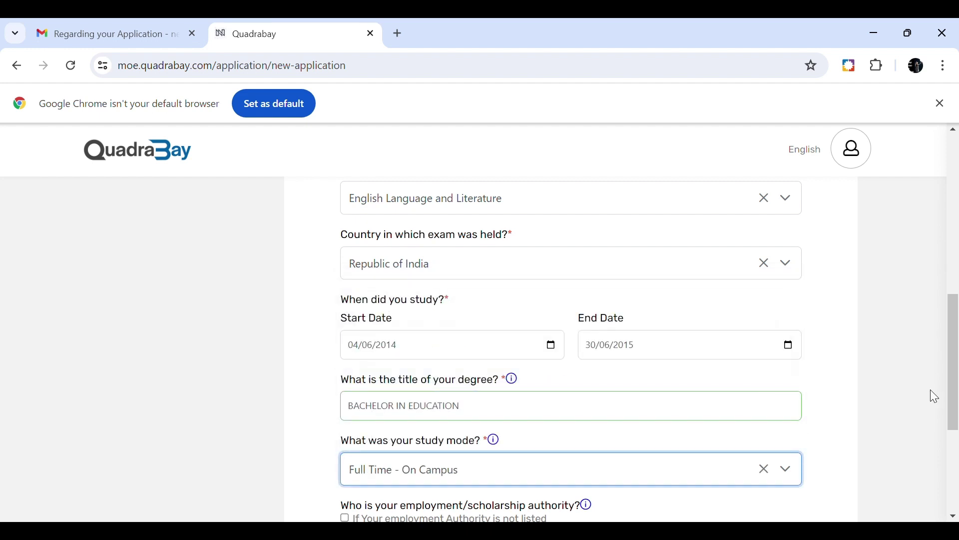
{"action": "scroll", "coordinate": [934, 396], "scroll_direction": "down", "scroll_amount": 2}
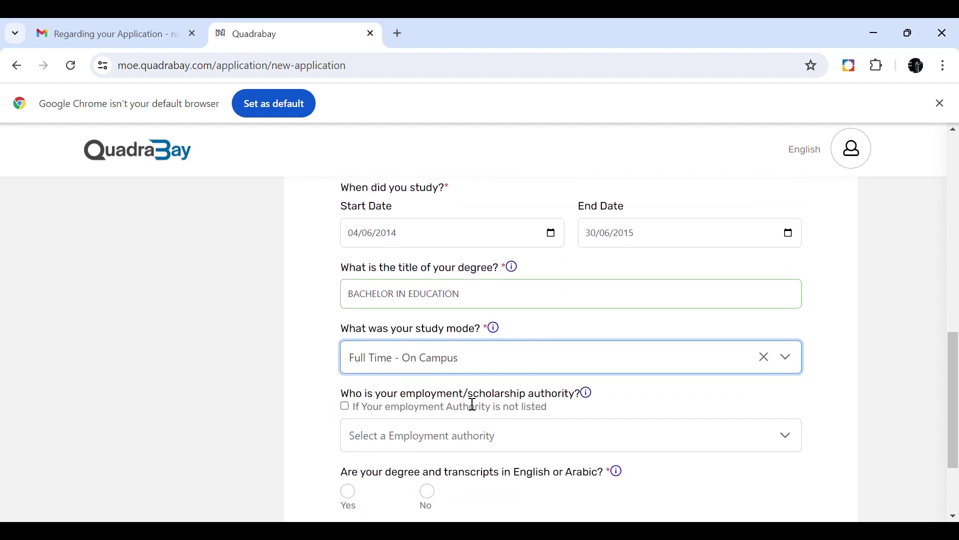
Step: Choose Ministry of Education as employment authority, answer Yes for English/Arabic documents, and submit
{"action": "left_click", "coordinate": [729, 441]}
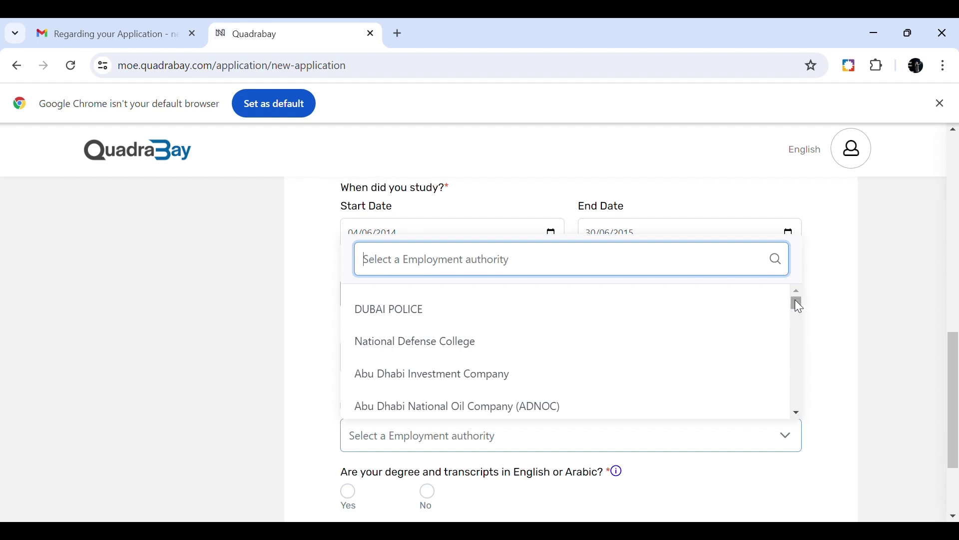
{"action": "left_click_drag", "start_coordinate": [796, 299], "coordinate": [795, 304]}
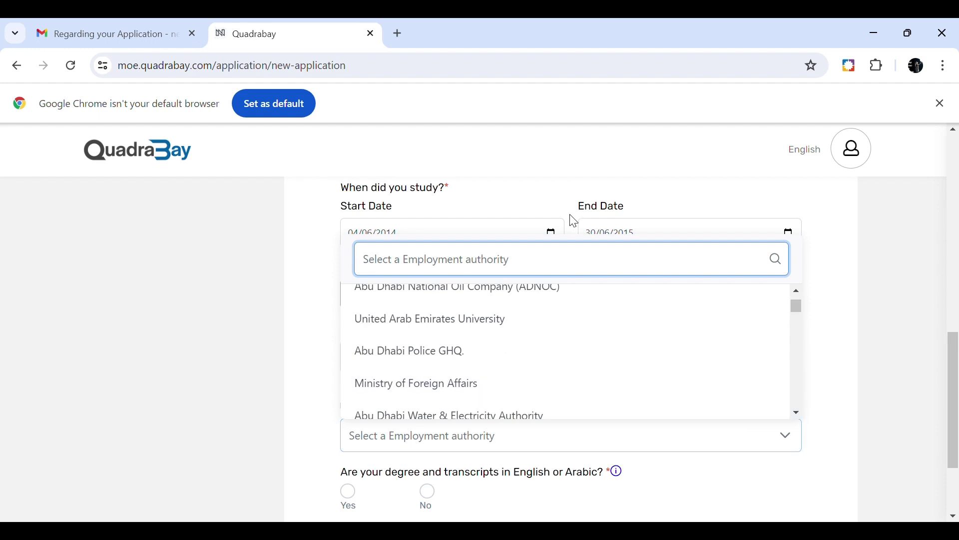
{"action": "type", "text": "Mi"}
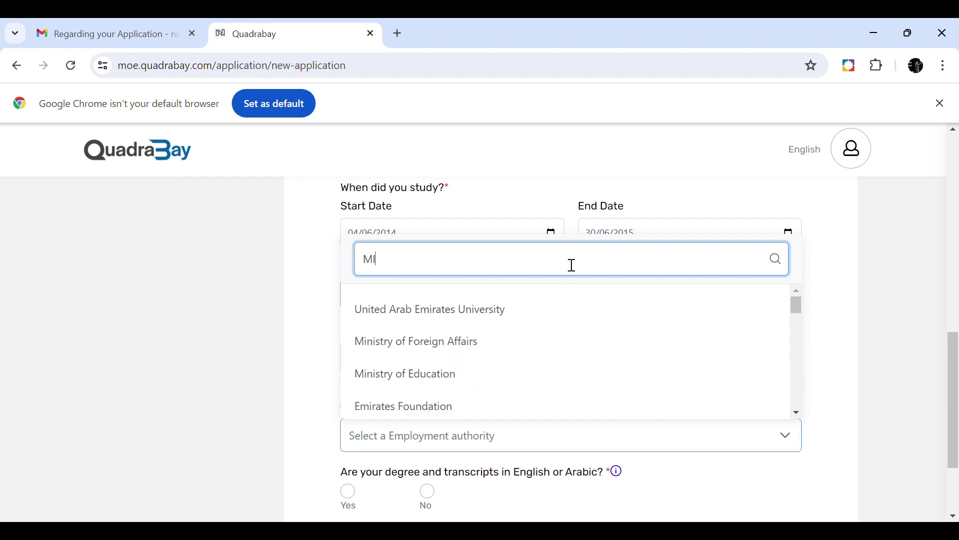
{"action": "type", "text": "n"}
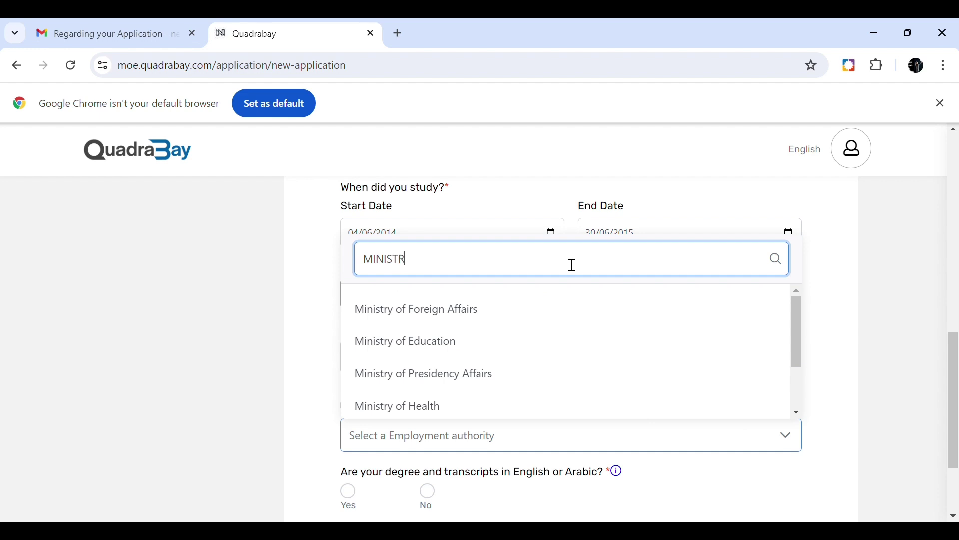
{"action": "type", "text": "istr"}
{"action": "left_click", "coordinate": [442, 341]}
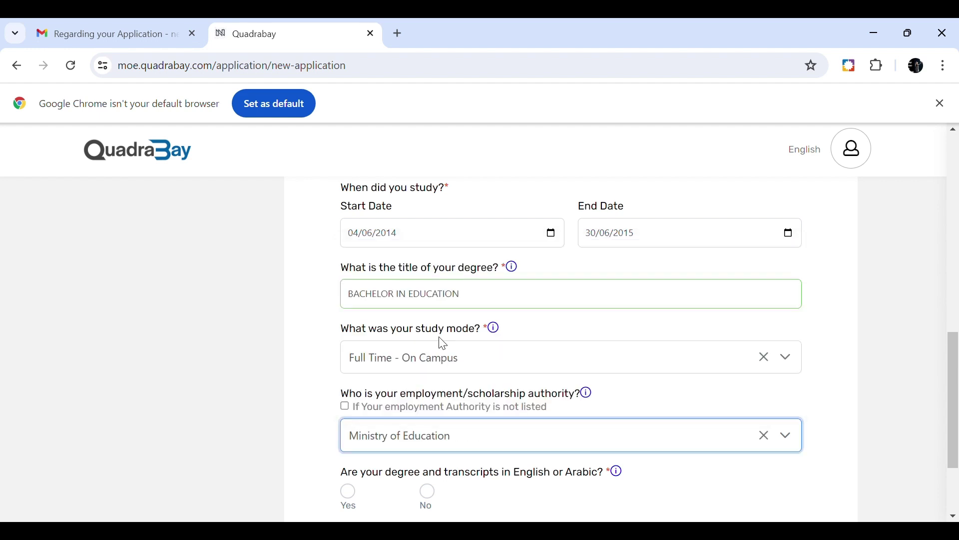
{"action": "scroll", "coordinate": [899, 436], "scroll_direction": "down", "scroll_amount": 1}
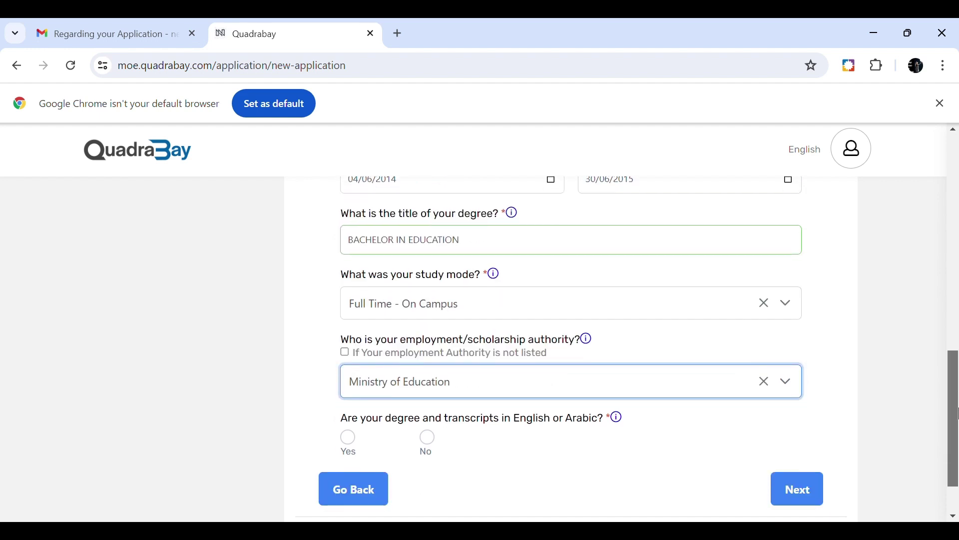
{"action": "left_click", "coordinate": [352, 443]}
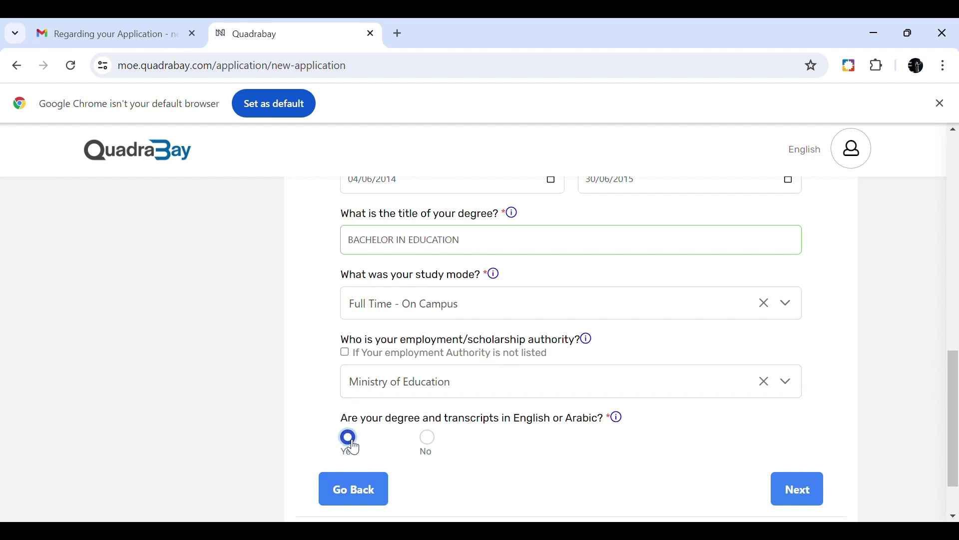
{"action": "left_click", "coordinate": [811, 483]}
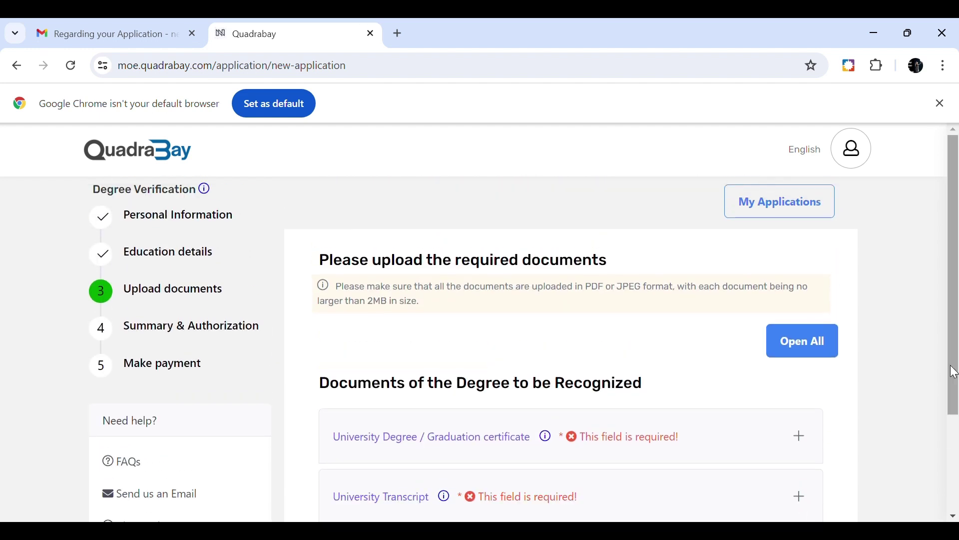
Step: Expand the University Degree section and upload b ED CERTIFICATE.pdf
{"action": "scroll", "coordinate": [954, 372], "scroll_direction": "down", "scroll_amount": 2}
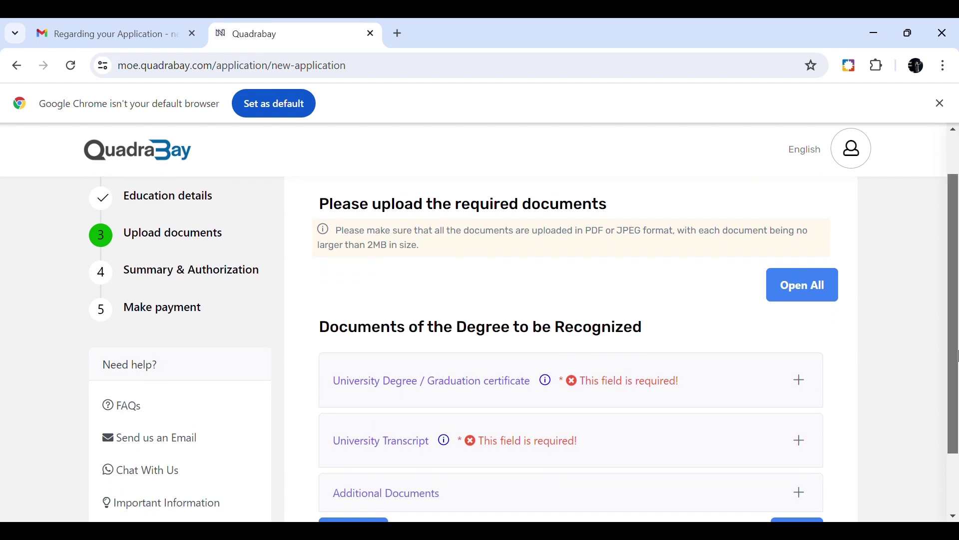
{"action": "left_click_drag", "start_coordinate": [957, 376], "coordinate": [958, 416]}
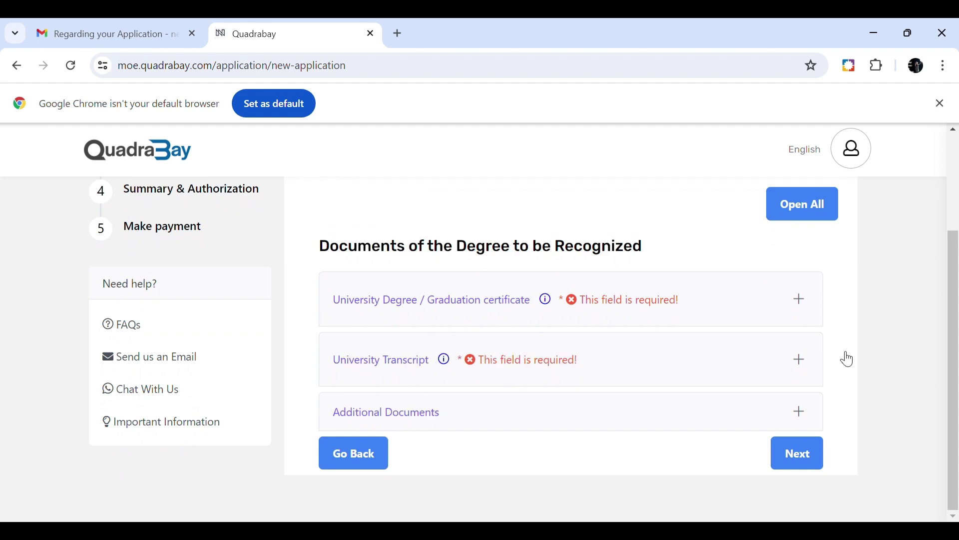
{"action": "left_click_drag", "start_coordinate": [957, 352], "coordinate": [958, 250]}
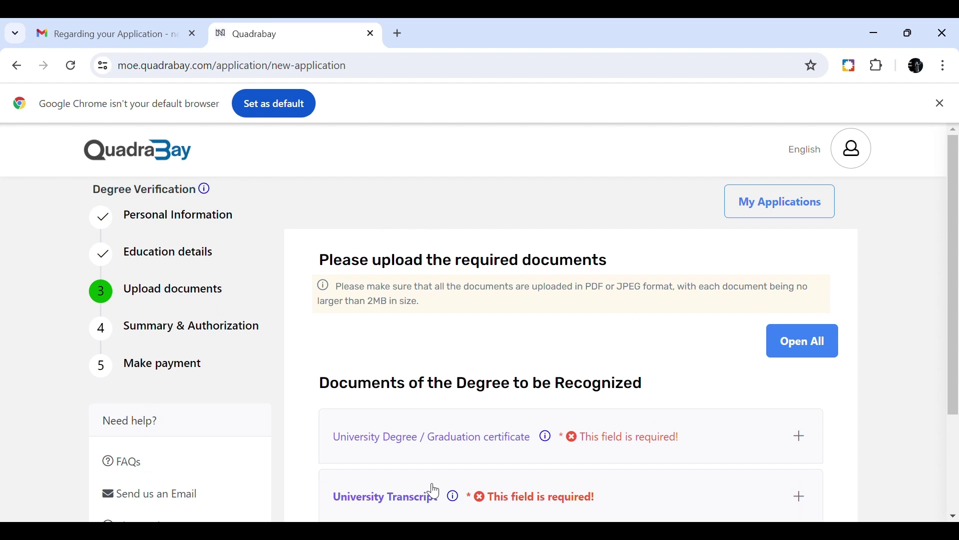
{"action": "left_click", "coordinate": [800, 436]}
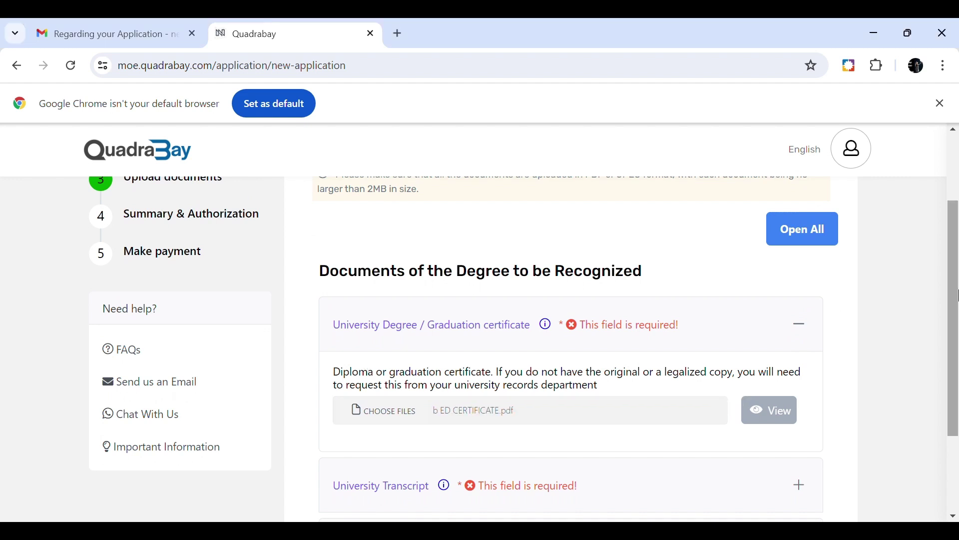
Step: Upload B ED TRANSCRIPTS.pdf in the University Transcript section
{"action": "left_click_drag", "start_coordinate": [957, 304], "coordinate": [938, 355]}
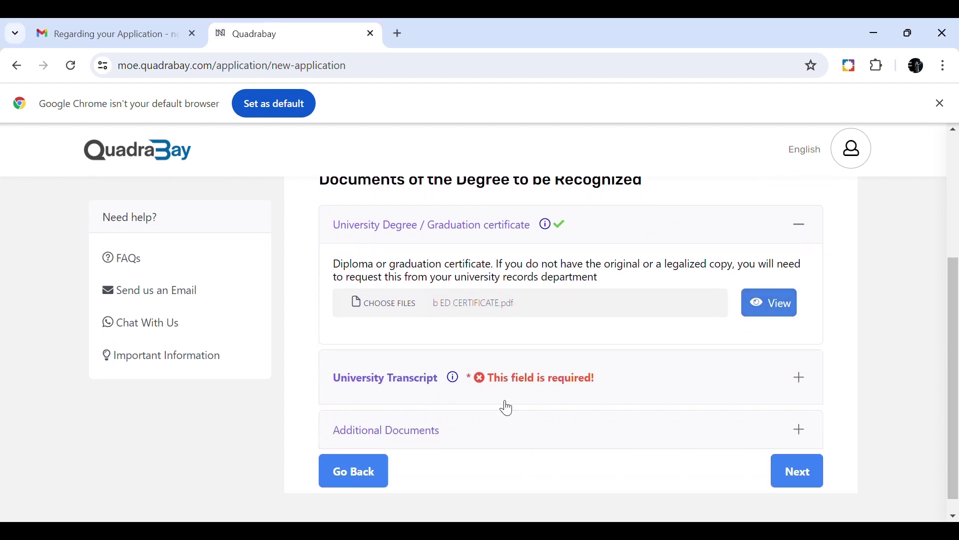
{"action": "left_click", "coordinate": [802, 379]}
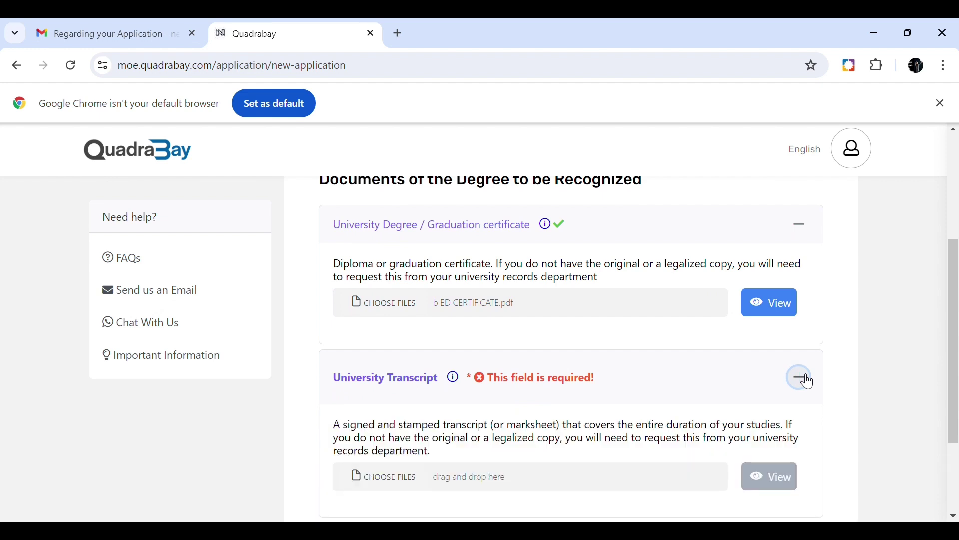
{"action": "left_click", "coordinate": [415, 478]}
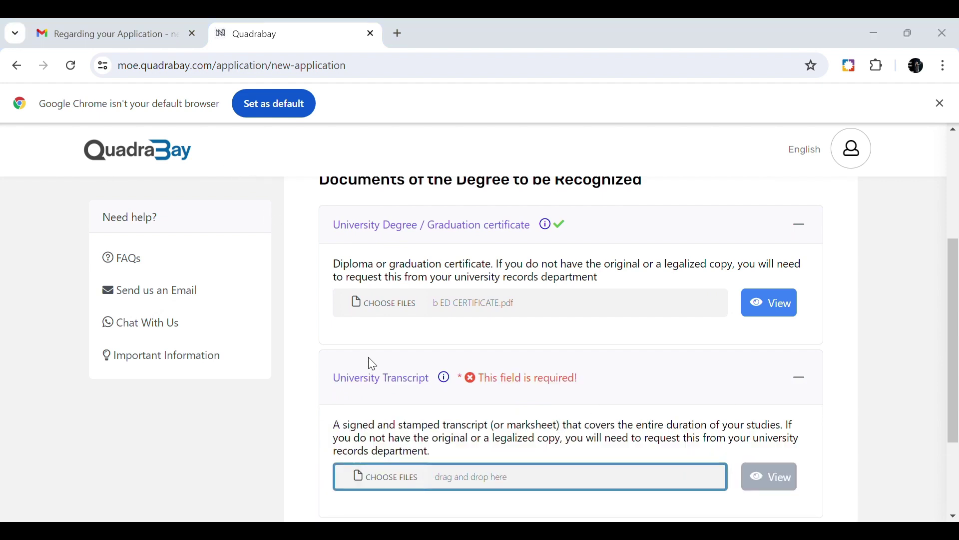
{"action": "scroll", "coordinate": [858, 378], "scroll_direction": "down", "scroll_amount": 3}
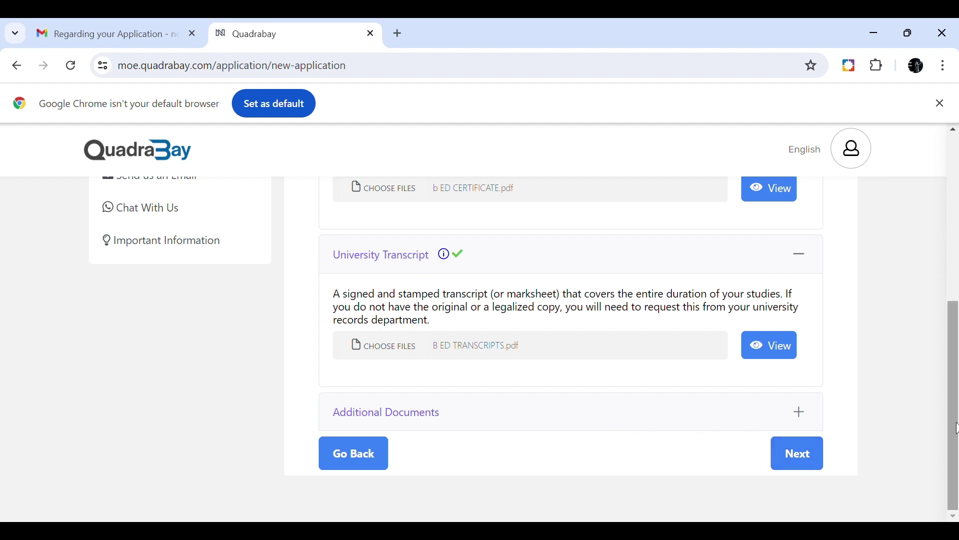
{"action": "mouse_move", "coordinate": [957, 425]}
{"action": "left_mouse_down"}
{"action": "mouse_move", "coordinate": [958, 352]}
{"action": "mouse_move", "coordinate": [958, 430]}
{"action": "left_mouse_up"}
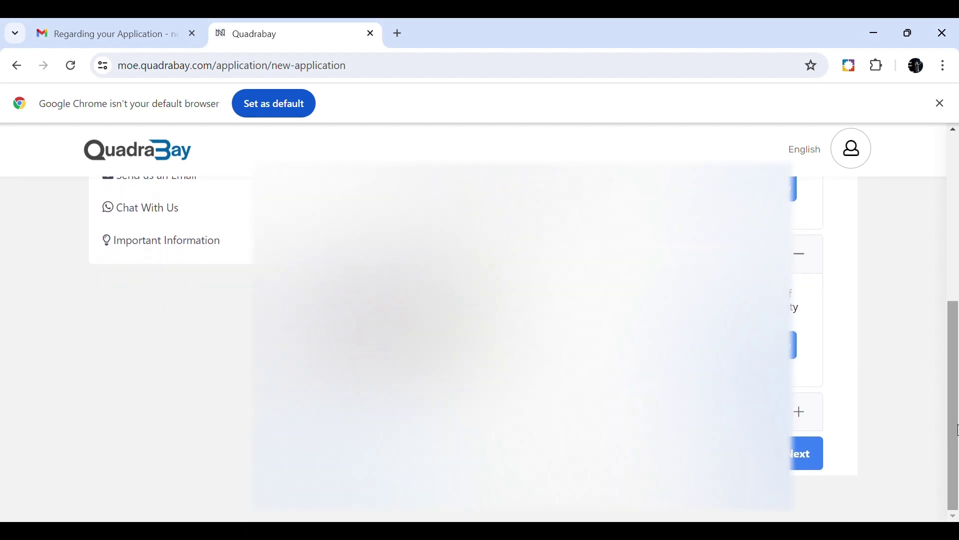
Step: Advance to Summary & Authorization and scroll through the summary to the Terms of Service
{"action": "left_click", "coordinate": [799, 455]}
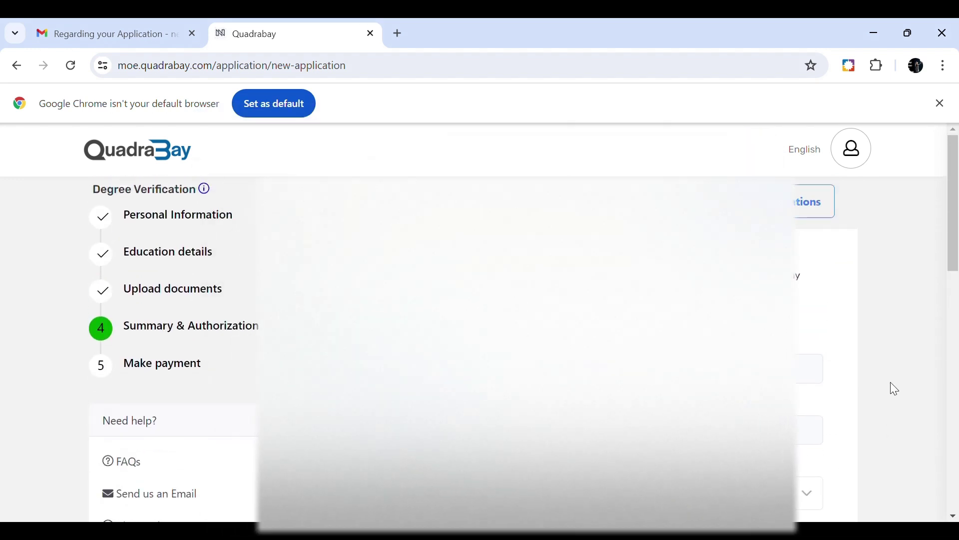
{"action": "left_click_drag", "start_coordinate": [958, 248], "coordinate": [958, 257]}
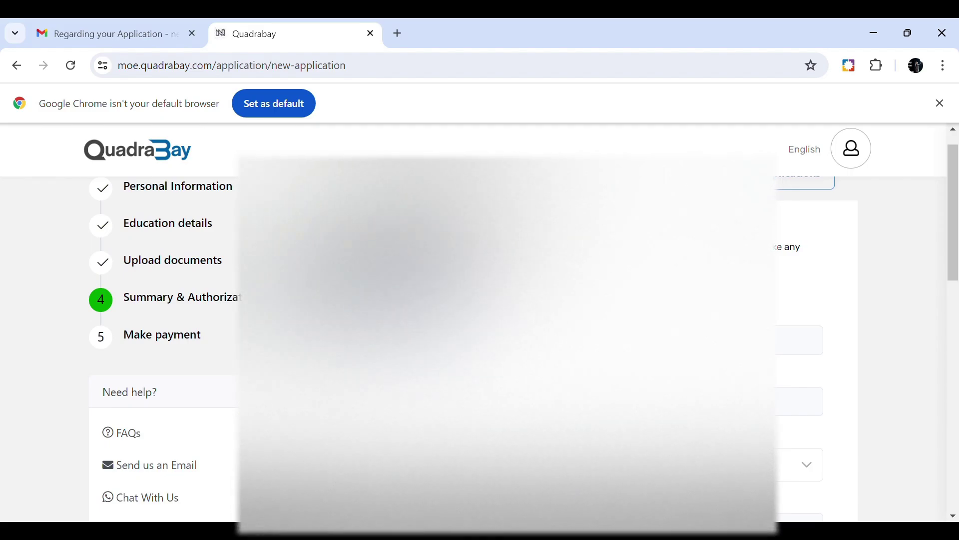
{"action": "scroll", "coordinate": [958, 193], "scroll_direction": "down", "scroll_amount": 3}
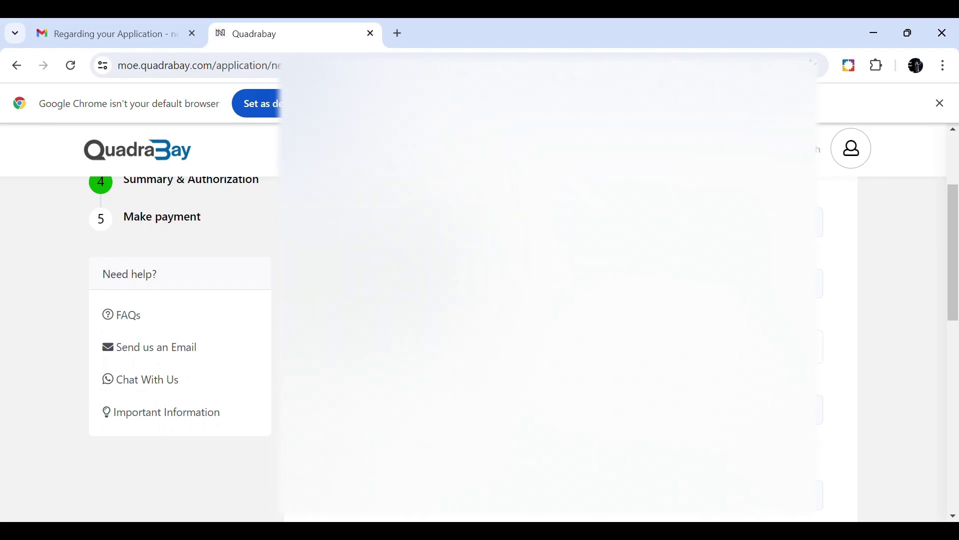
{"action": "left_click_drag", "start_coordinate": [950, 276], "coordinate": [950, 320]}
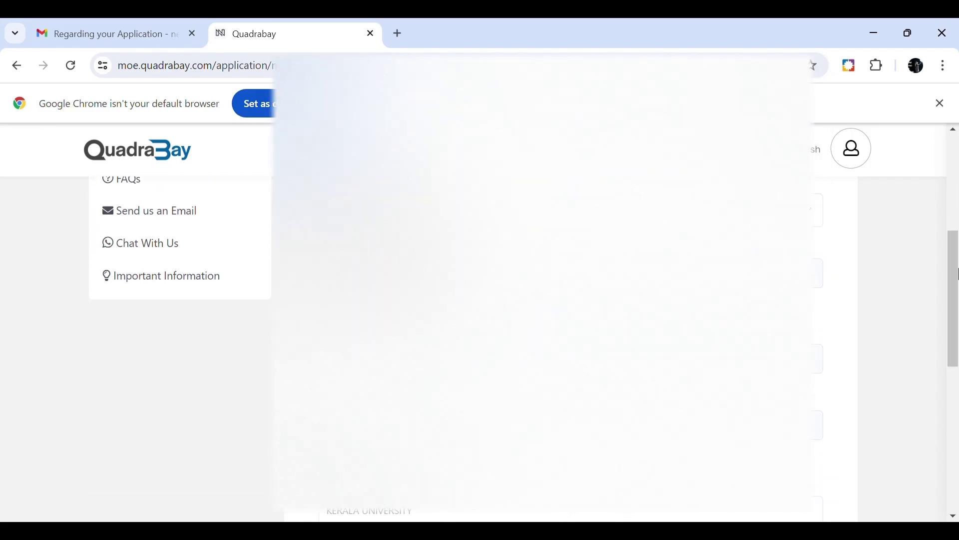
{"action": "left_click_drag", "start_coordinate": [958, 274], "coordinate": [957, 420]}
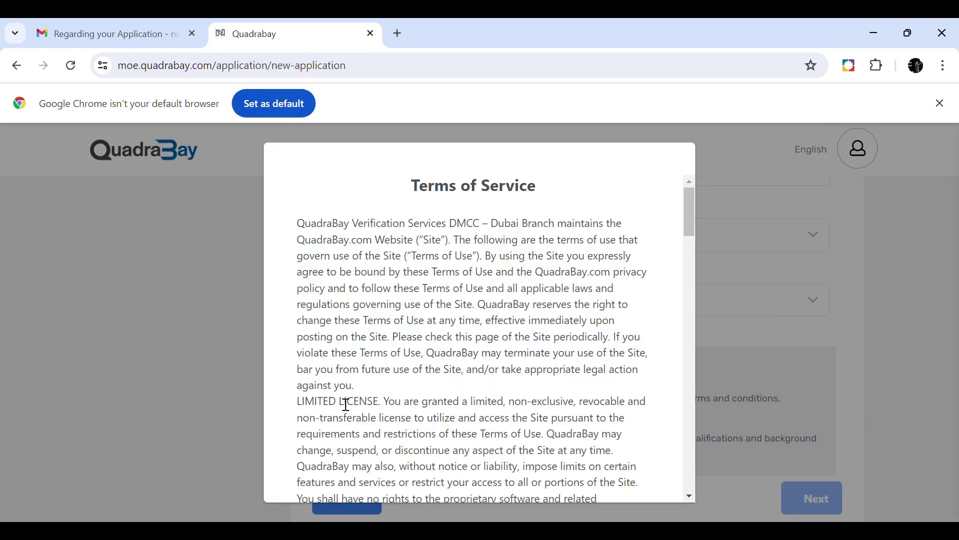
Step: Read through the Terms of Service, tick the agreement checkbox, and accept
{"action": "left_click_drag", "start_coordinate": [685, 223], "coordinate": [693, 482]}
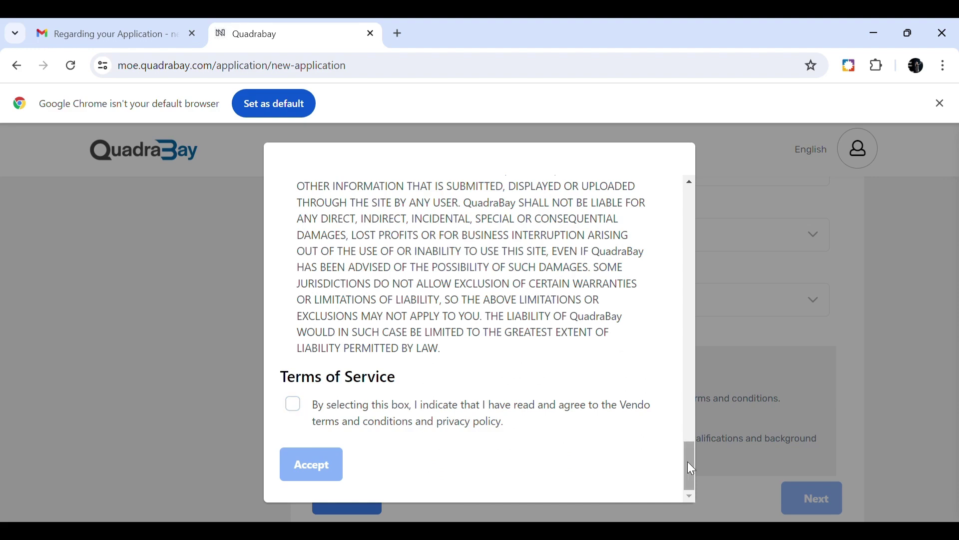
{"action": "left_click_drag", "start_coordinate": [687, 461], "coordinate": [690, 217]}
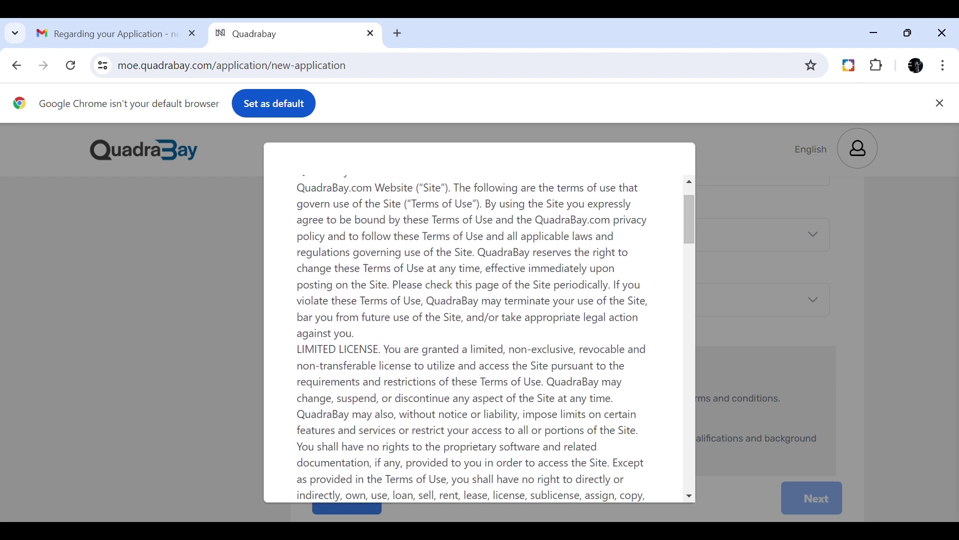
{"action": "scroll", "coordinate": [480, 338], "scroll_direction": "down", "scroll_amount": 2}
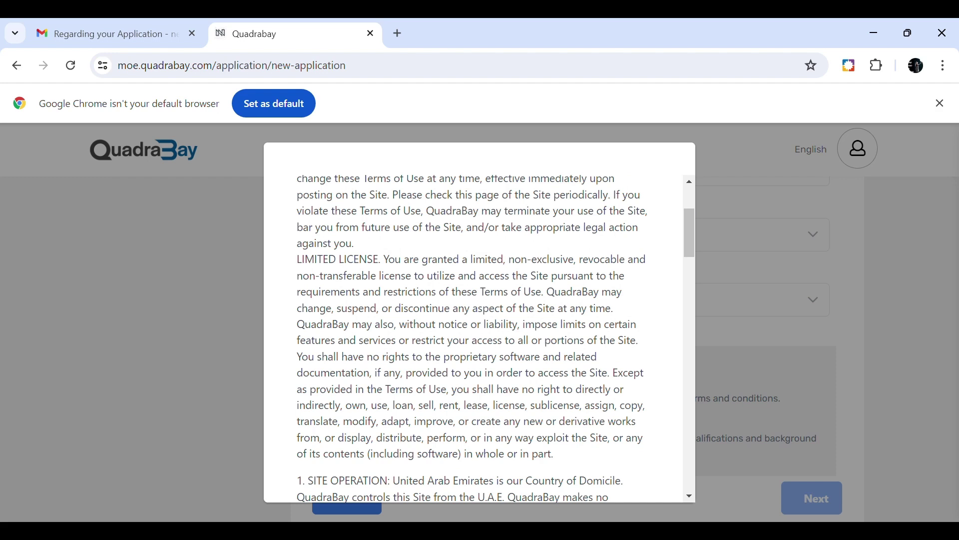
{"action": "scroll", "coordinate": [479, 337], "scroll_direction": "down", "scroll_amount": 2}
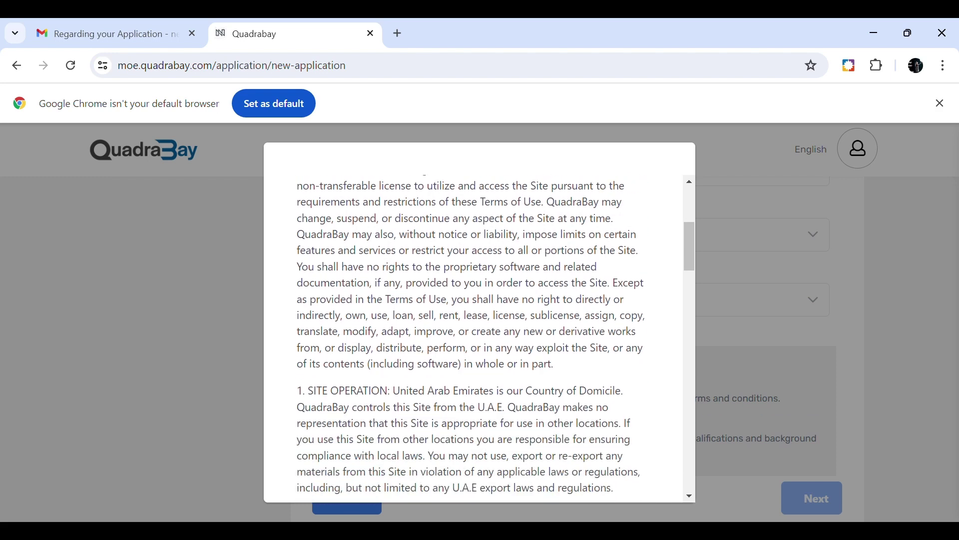
{"action": "scroll", "coordinate": [480, 337], "scroll_direction": "down", "scroll_amount": 1}
{"action": "scroll", "coordinate": [480, 337], "scroll_direction": "down", "scroll_amount": 5}
{"action": "scroll", "coordinate": [480, 337], "scroll_direction": "down", "scroll_amount": 1}
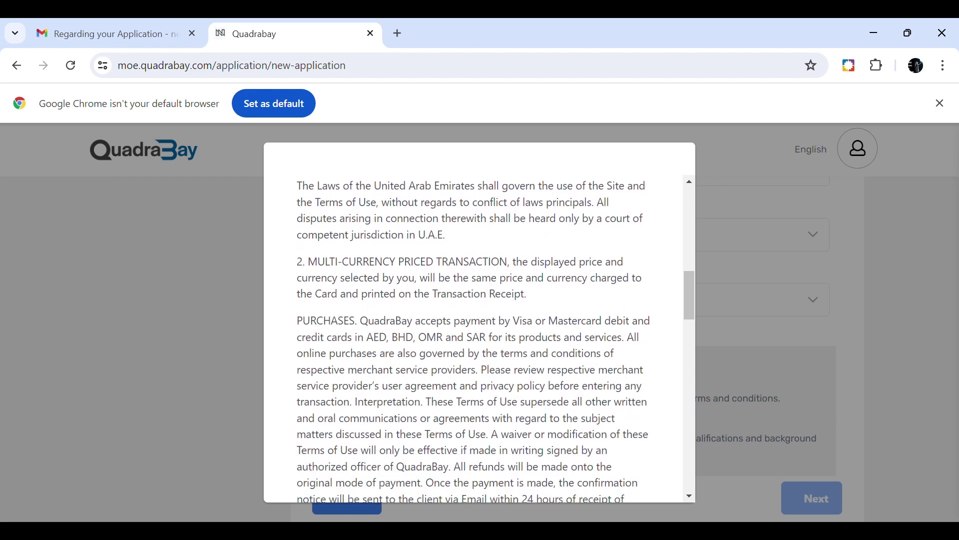
{"action": "scroll", "coordinate": [479, 338], "scroll_direction": "down", "scroll_amount": 2}
{"action": "scroll", "coordinate": [480, 337], "scroll_direction": "down", "scroll_amount": 7}
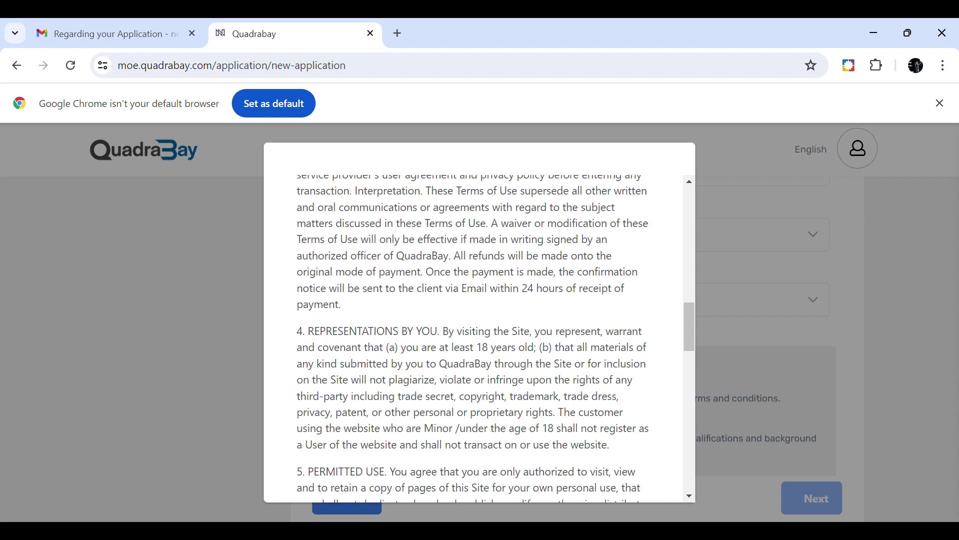
{"action": "scroll", "coordinate": [480, 338], "scroll_direction": "down", "scroll_amount": 3}
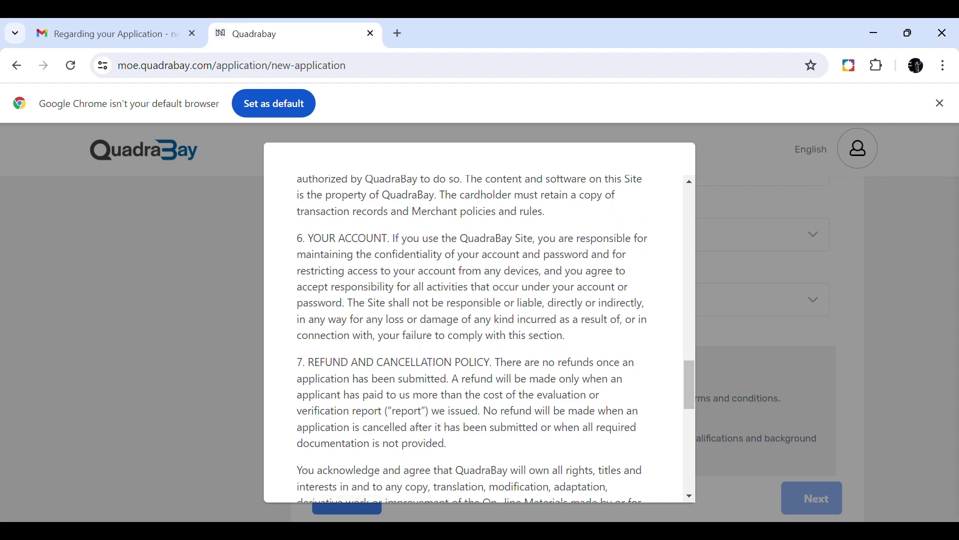
{"action": "scroll", "coordinate": [480, 337], "scroll_direction": "down", "scroll_amount": 2}
{"action": "scroll", "coordinate": [480, 337], "scroll_direction": "down", "scroll_amount": 8}
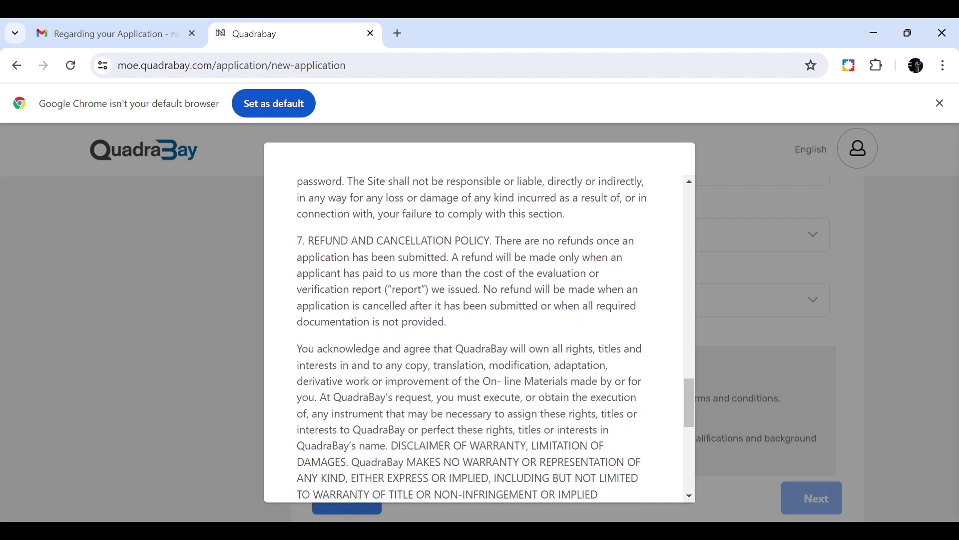
{"action": "scroll", "coordinate": [480, 337], "scroll_direction": "down", "scroll_amount": 1}
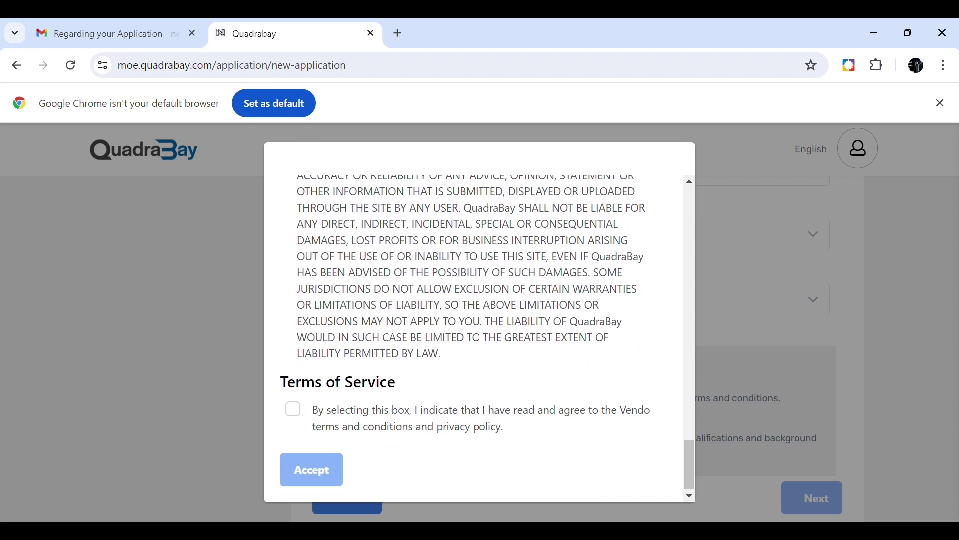
{"action": "left_click", "coordinate": [293, 407]}
{"action": "left_click", "coordinate": [314, 469]}
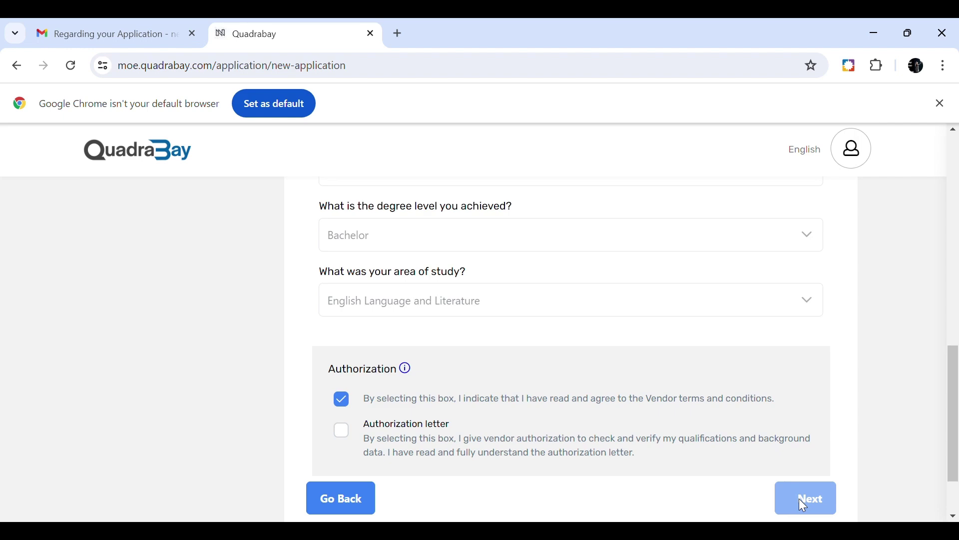
Step: Sign the letter of authorization and save it so the LOA is accepted
{"action": "left_click", "coordinate": [341, 431]}
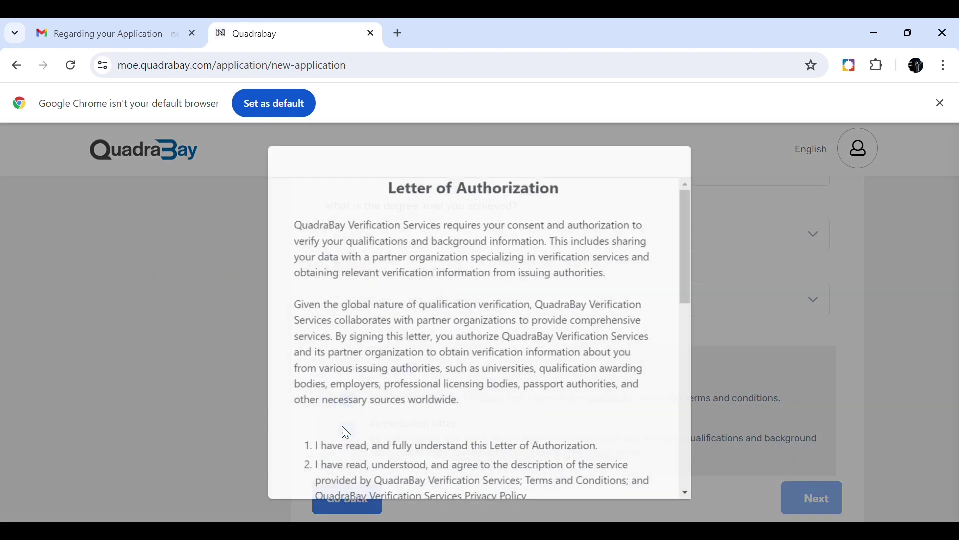
{"action": "left_click_drag", "start_coordinate": [689, 245], "coordinate": [685, 460]}
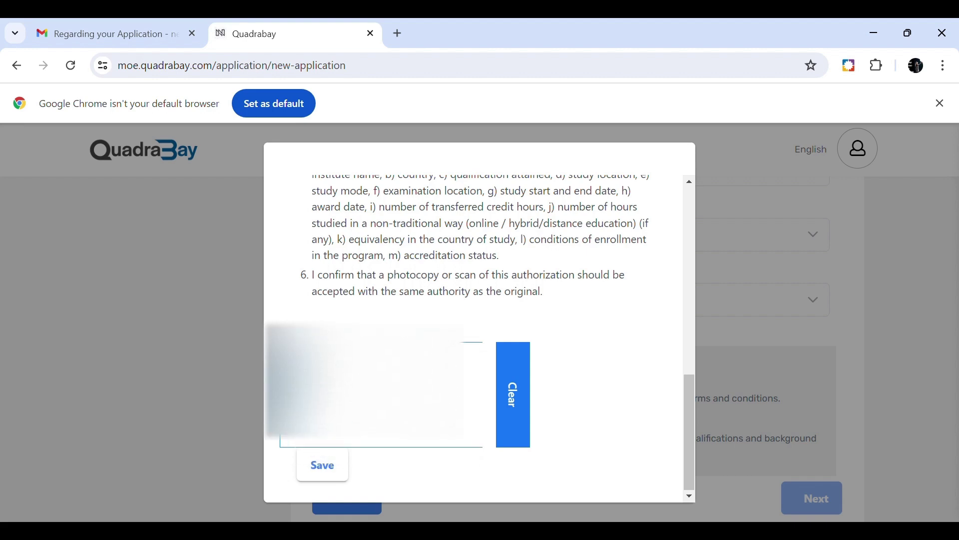
{"action": "left_click", "coordinate": [342, 464]}
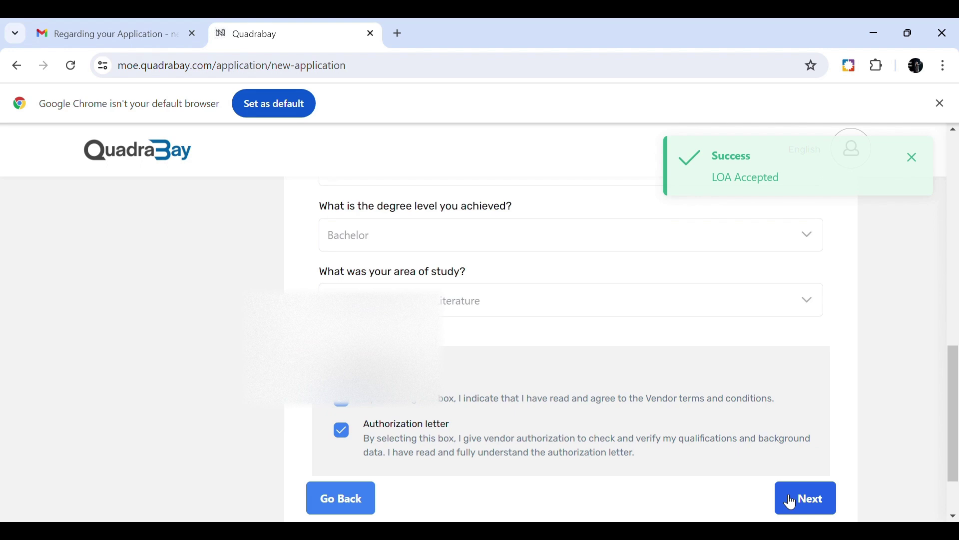
{"action": "left_click", "coordinate": [811, 498]}
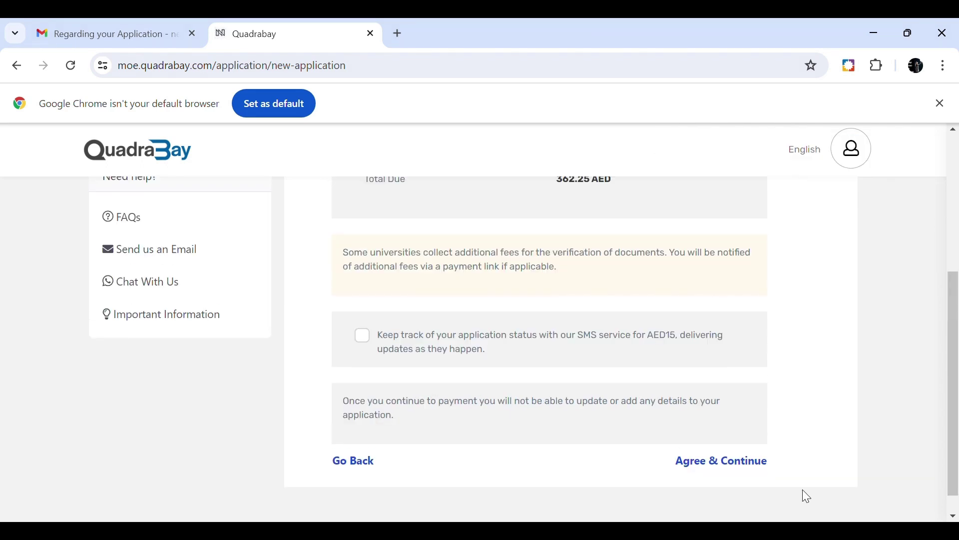
{"action": "left_click_drag", "start_coordinate": [956, 268], "coordinate": [957, 287]}
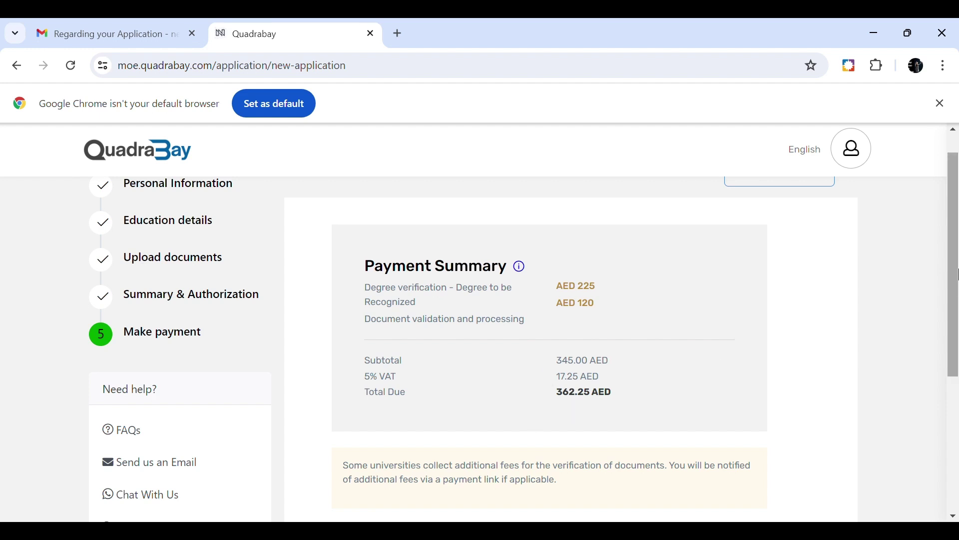
{"action": "scroll", "coordinate": [957, 335], "scroll_direction": "down", "scroll_amount": 2}
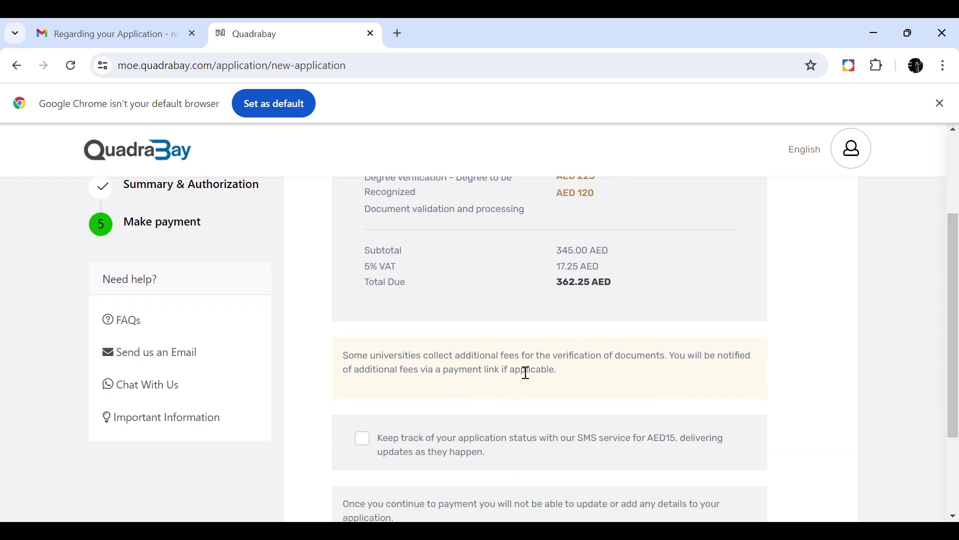
{"action": "left_click_drag", "start_coordinate": [515, 370], "coordinate": [566, 378]}
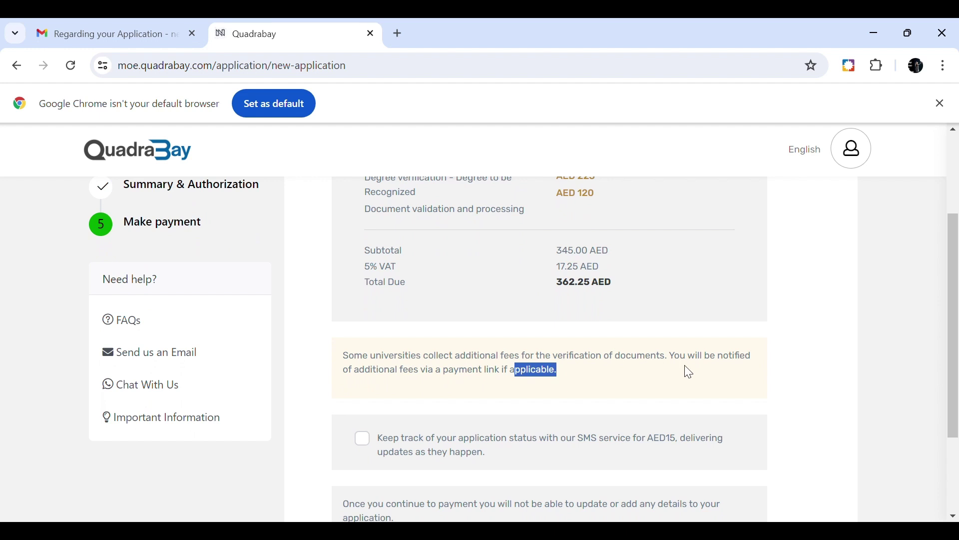
{"action": "scroll", "coordinate": [955, 302], "scroll_direction": "down", "scroll_amount": 2}
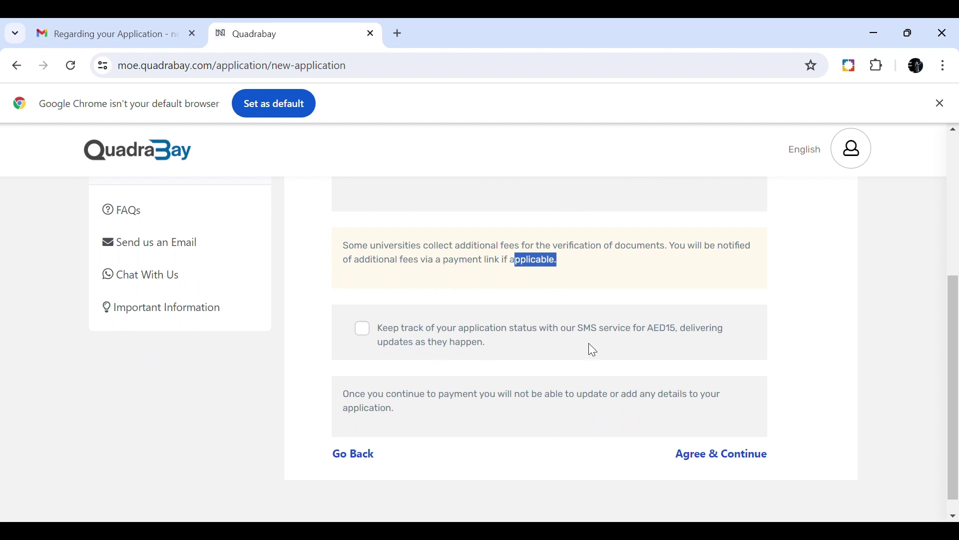
{"action": "left_click", "coordinate": [640, 345]}
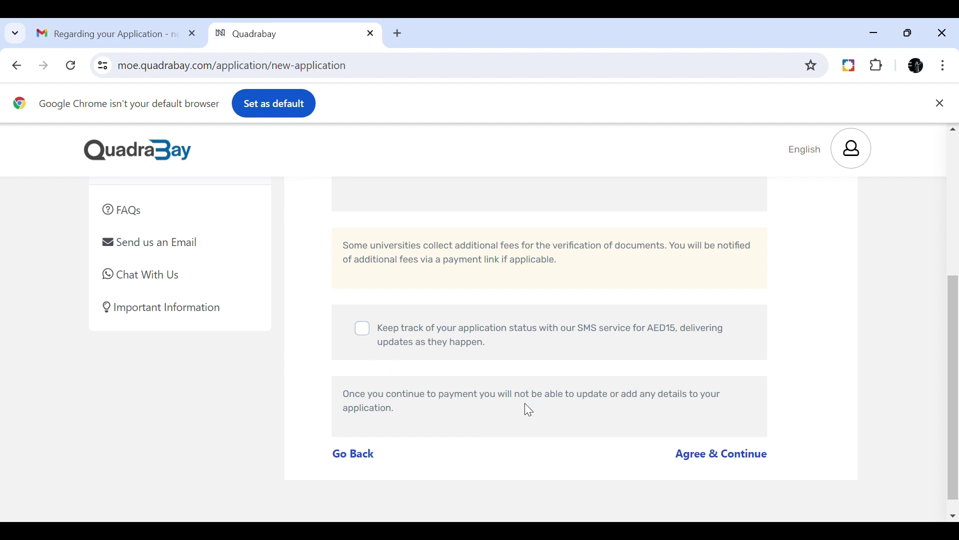
{"action": "scroll", "coordinate": [954, 390], "scroll_direction": "down", "scroll_amount": 1}
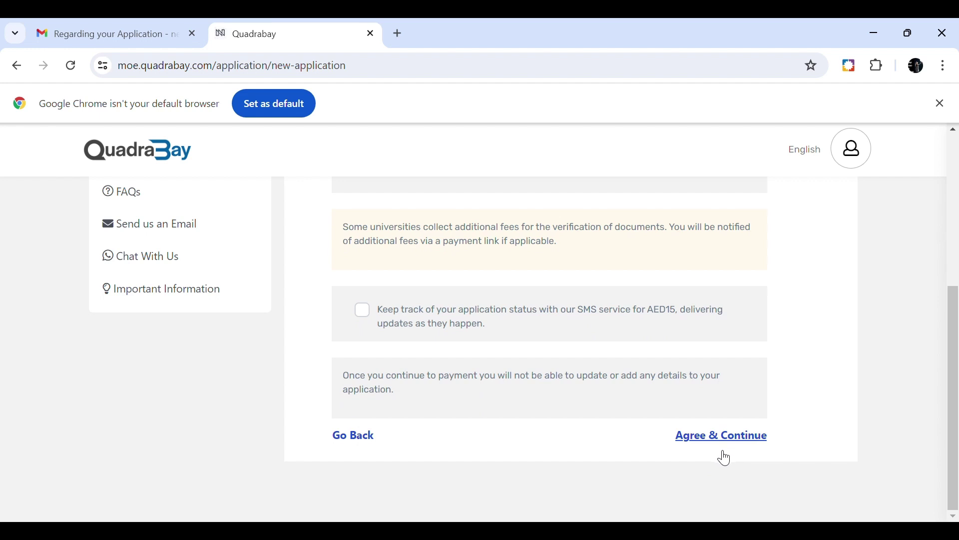
{"action": "left_click_drag", "start_coordinate": [951, 428], "coordinate": [958, 297]}
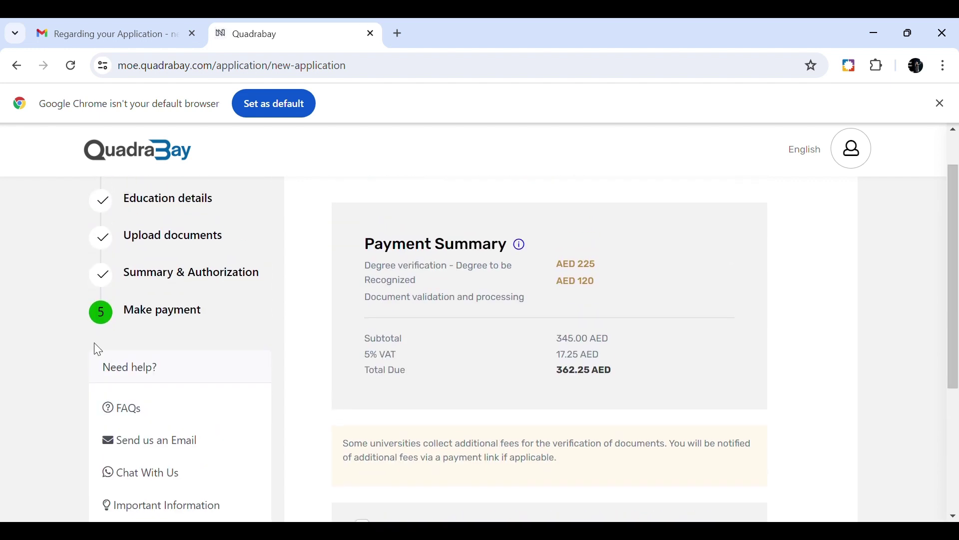
{"action": "left_click_drag", "start_coordinate": [958, 307], "coordinate": [958, 279]}
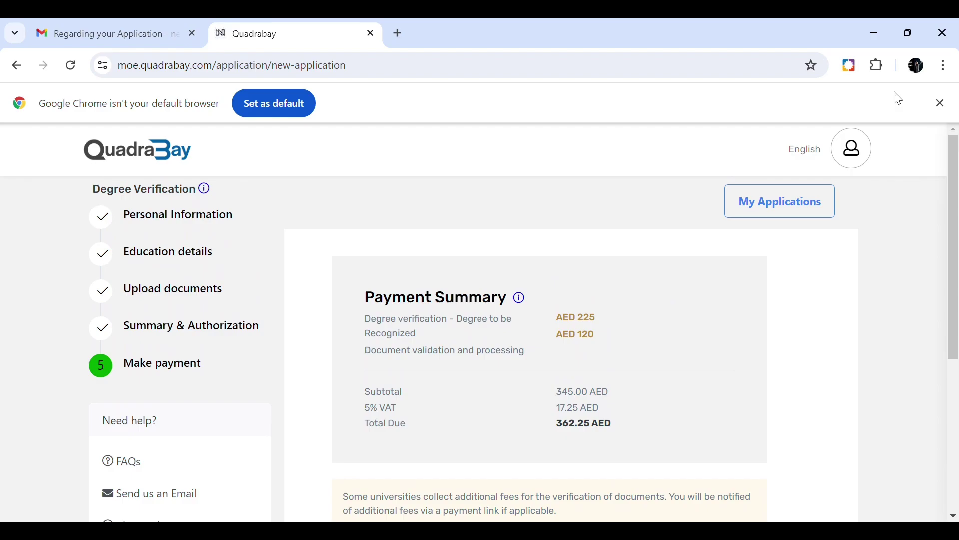